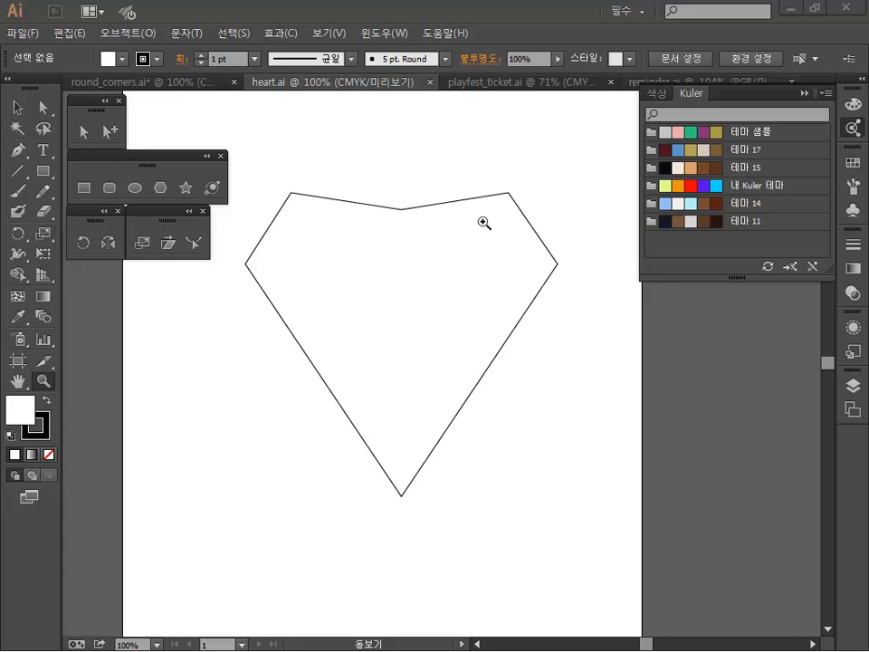
# - Try rounding all corners of the angular heart outline together, and undo the rounding
pyautogui.click(17, 108)
pyautogui.click(359, 205)
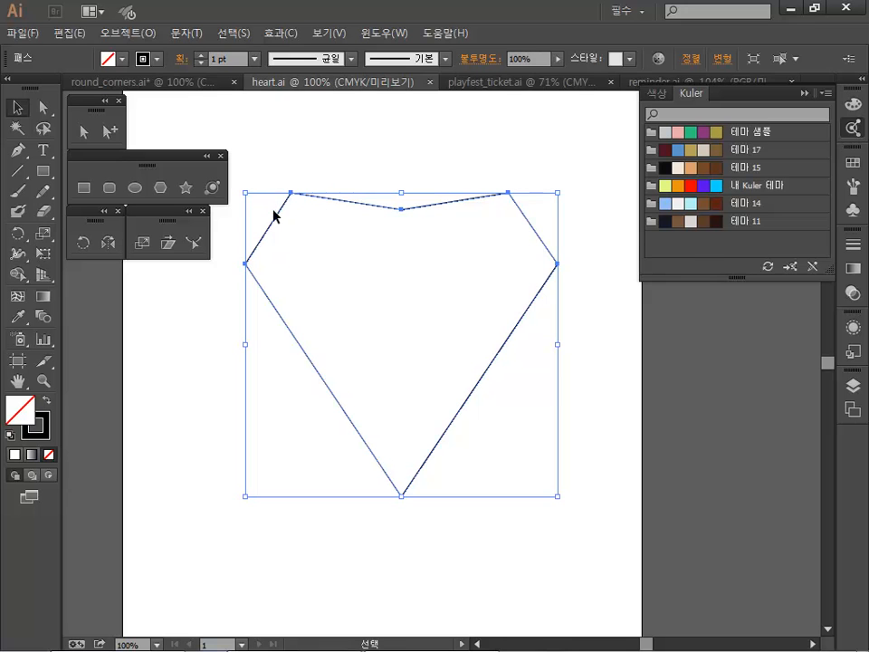
pyautogui.click(83, 134)
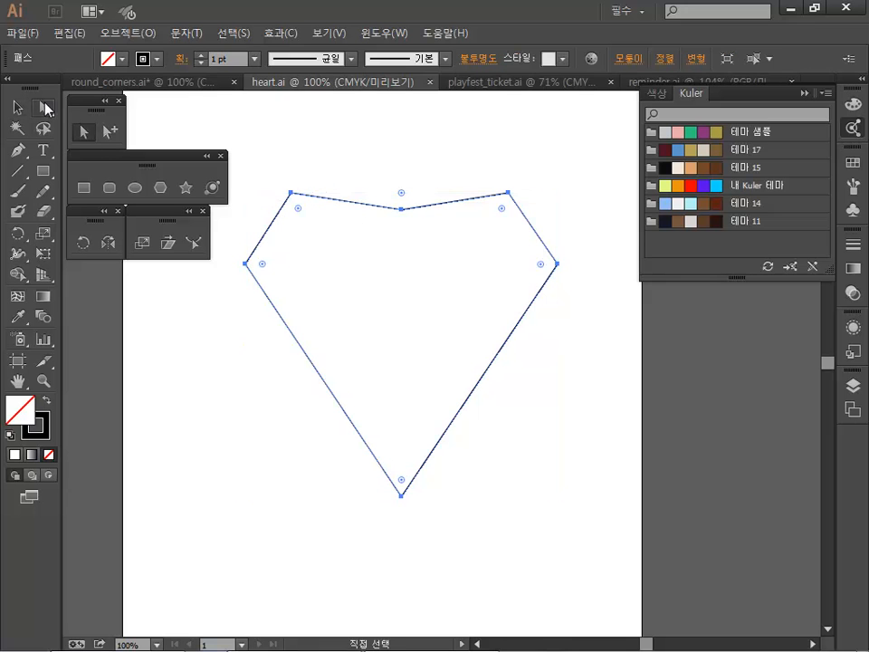
pyautogui.moveTo(402, 195); pyautogui.dragTo(402, 150)
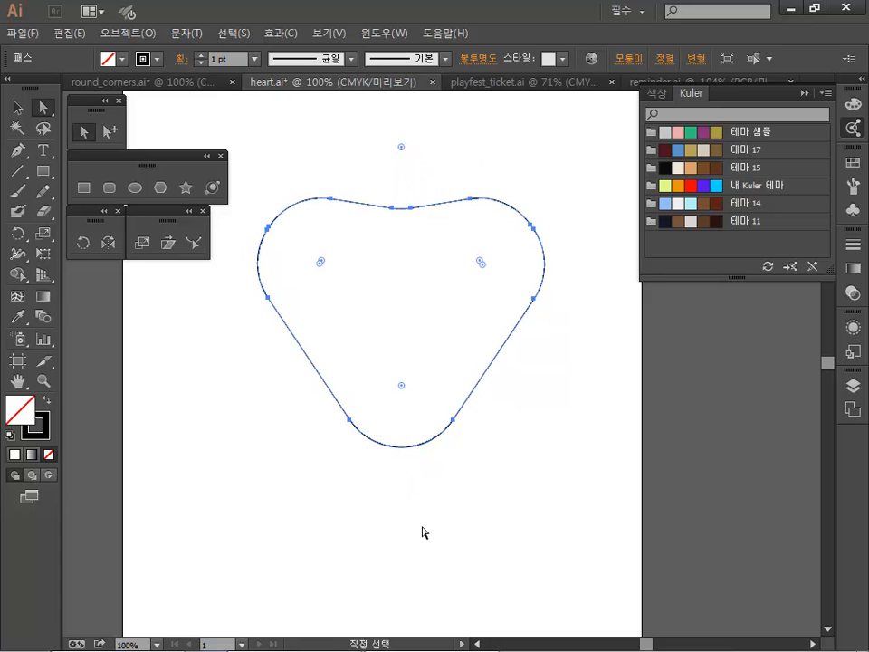
pyautogui.hotkey('ctrl', 'z')
pyautogui.hotkey('ctrl', 'z')
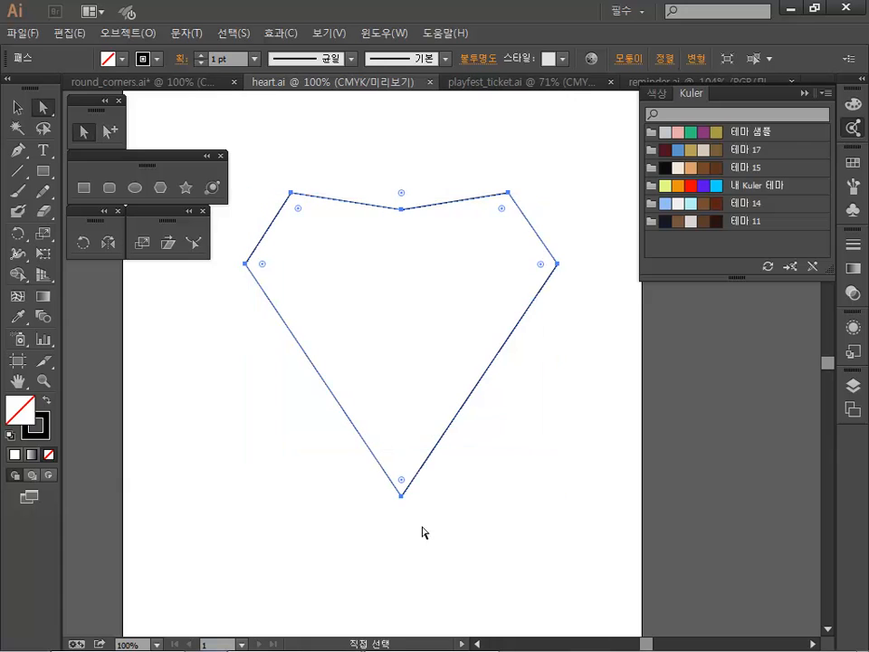
# - Round the heart outline's two upper corners individually with the live corner widgets
pyautogui.click(290, 193)
pyautogui.moveTo(298, 210); pyautogui.dragTo(315, 269)
pyautogui.moveTo(483, 171); pyautogui.dragTo(491, 235)
# - Round both outer side corners of the heart together and move the top centre anchor point down to deepen the notch
pyautogui.moveTo(236, 258); pyautogui.dragTo(260, 300)
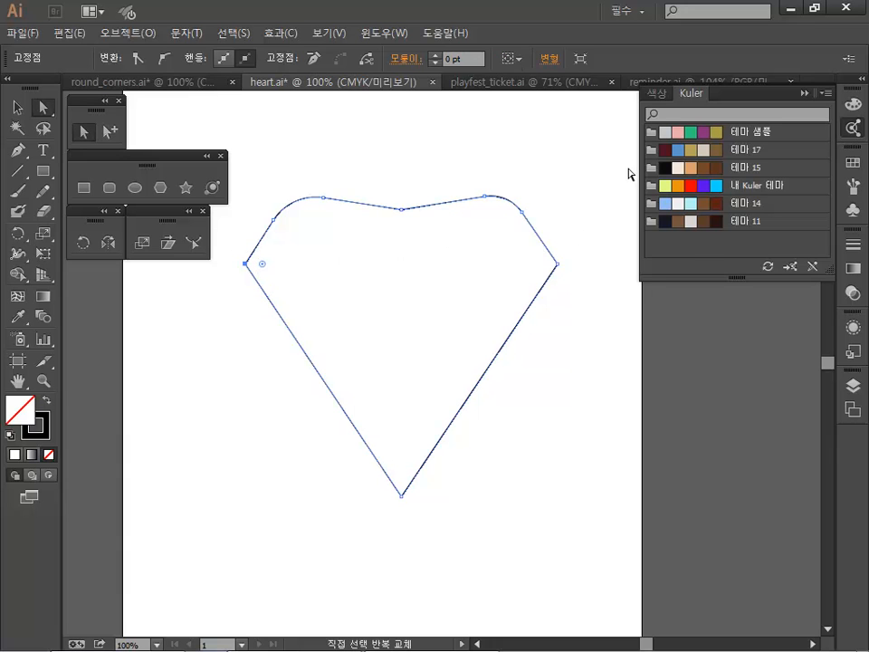
pyautogui.moveTo(579, 249); pyautogui.dragTo(544, 296)
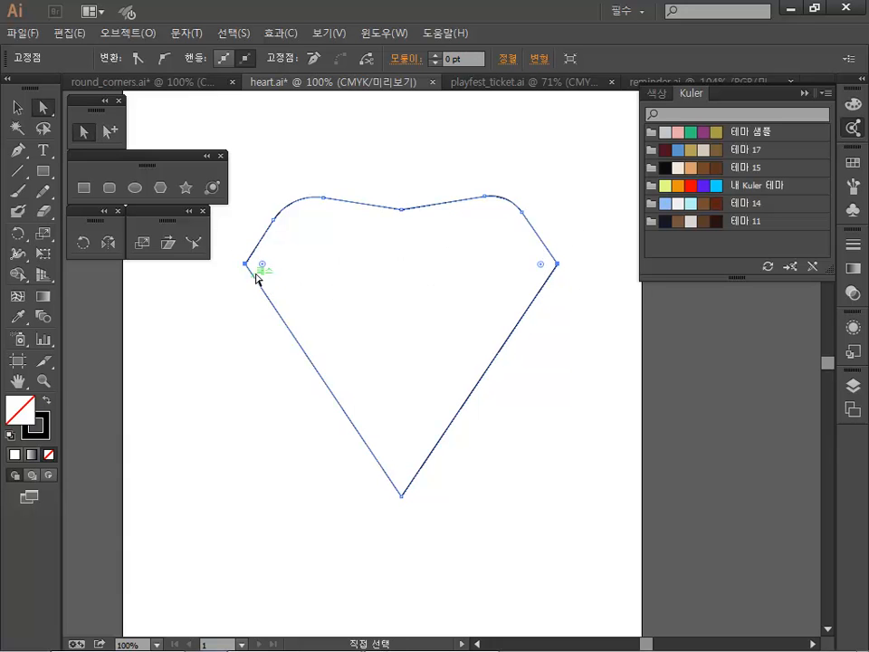
pyautogui.moveTo(263, 264); pyautogui.dragTo(347, 263)
pyautogui.moveTo(384, 185); pyautogui.dragTo(404, 242)
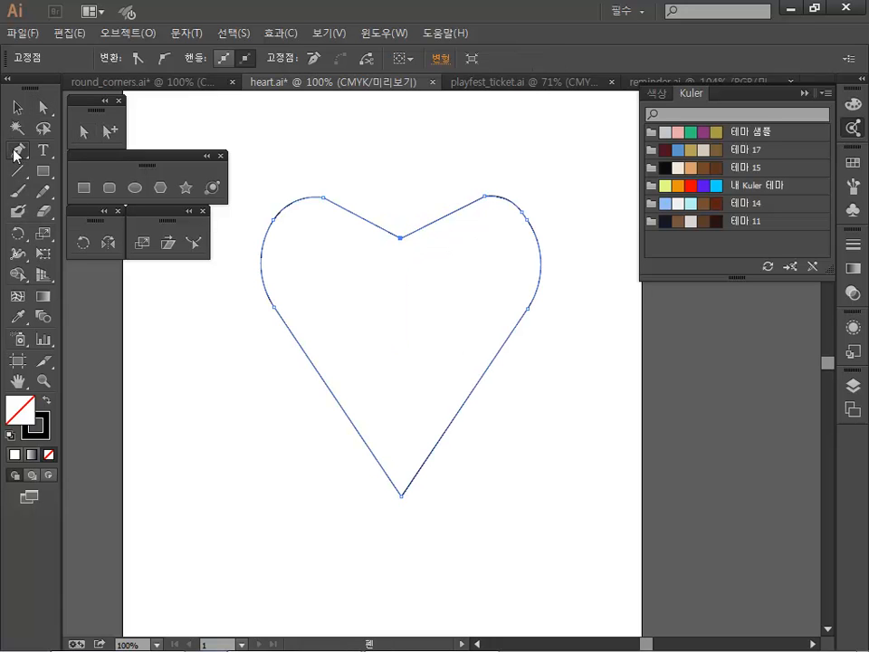
# - Detach the pen tool group as a floating set and place it beneath the other detached tools
pyautogui.click(14, 152)
pyautogui.click(197, 193)
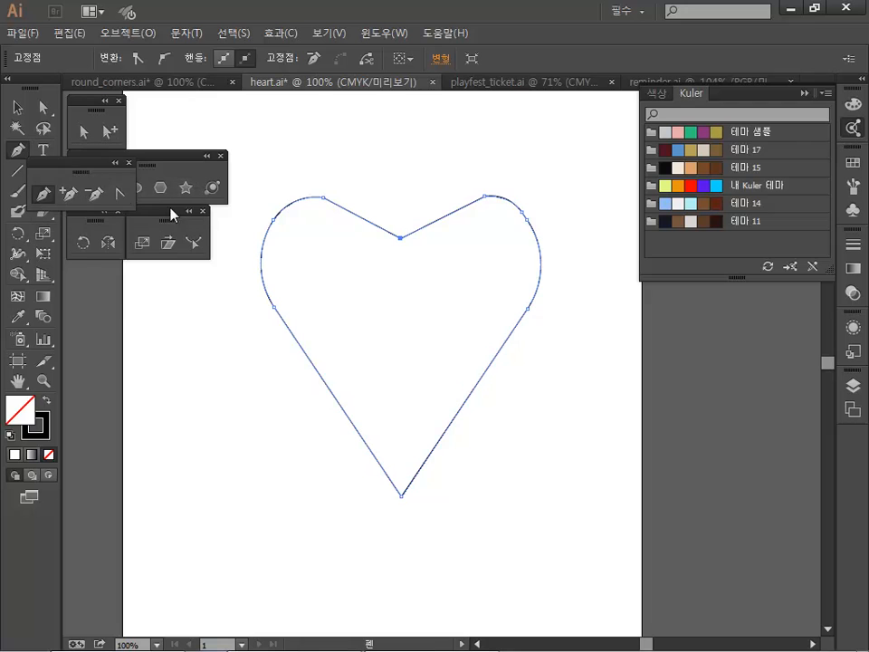
pyautogui.moveTo(119, 166); pyautogui.dragTo(114, 272)
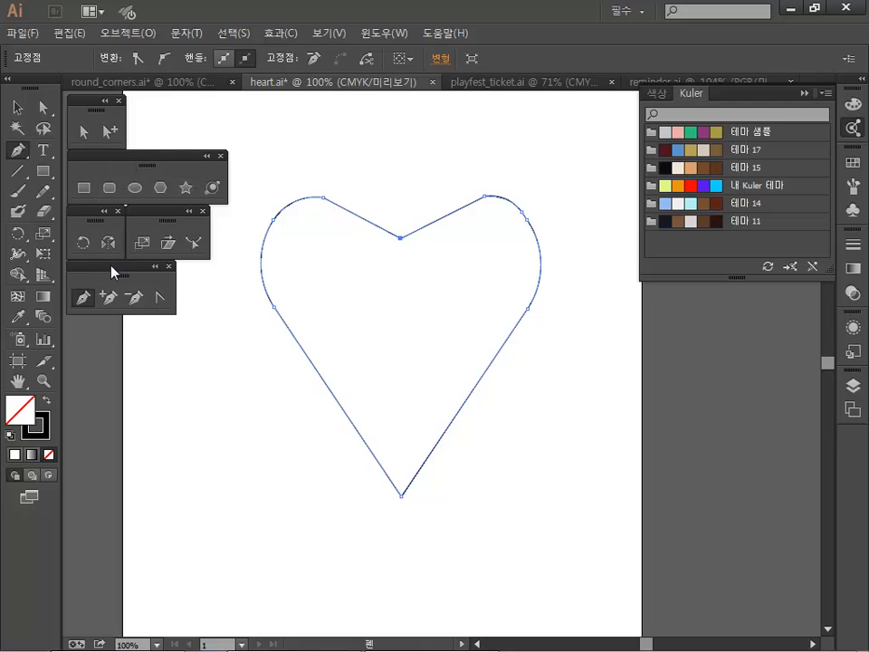
# - Use the Convert Anchor Point tool to smooth the heart's centre notch and the adjoining anchors on both lobes
pyautogui.click(158, 297)
pyautogui.moveTo(401, 238); pyautogui.dragTo(433, 236)
pyautogui.moveTo(486, 195); pyautogui.dragTo(508, 190)
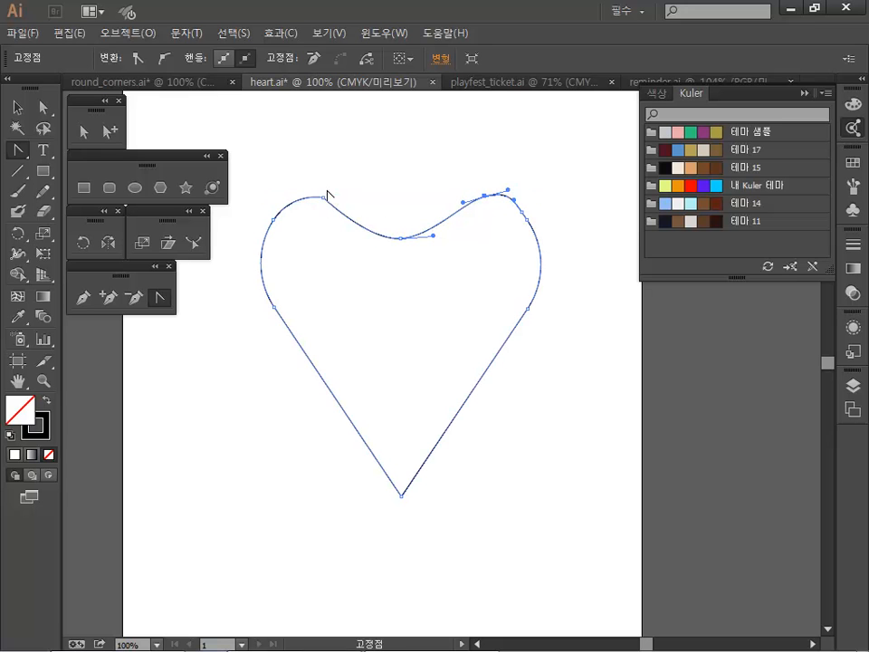
pyautogui.moveTo(328, 196); pyautogui.dragTo(348, 209)
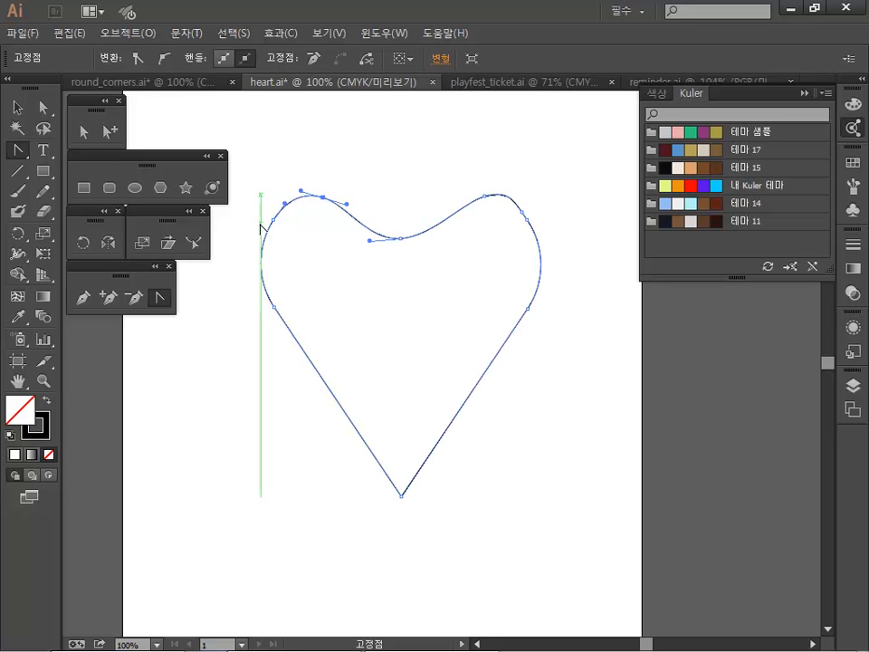
# - Round the heart's bottom tip to a radius of about 41 pt and deselect the path
pyautogui.click(43, 107)
pyautogui.click(401, 496)
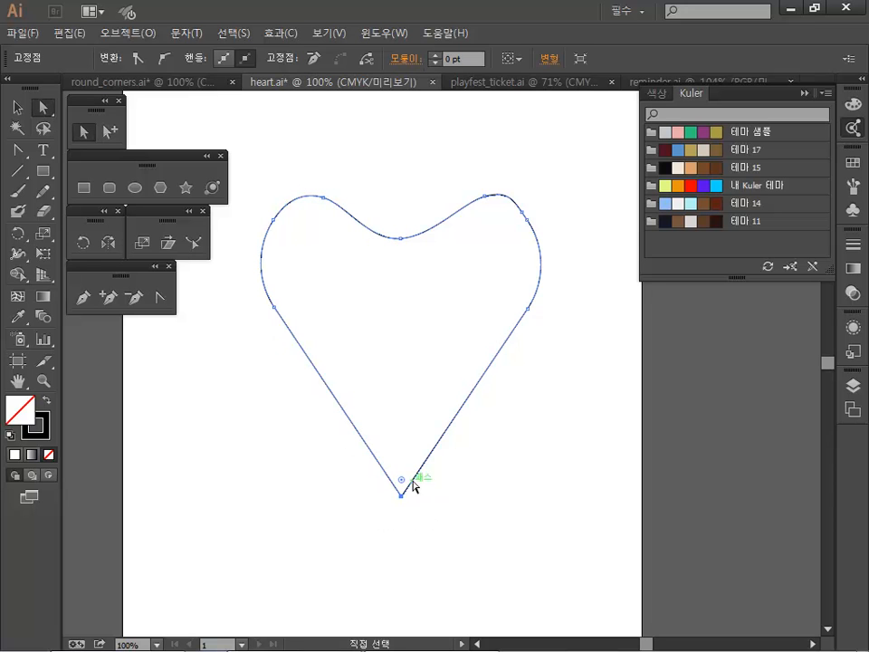
pyautogui.moveTo(401, 479); pyautogui.dragTo(402, 437)
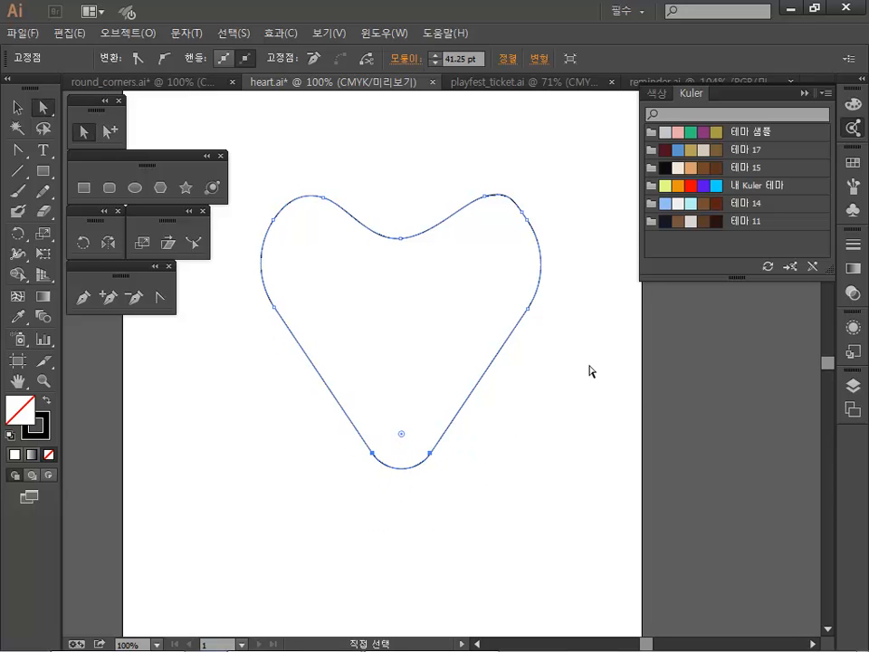
pyautogui.click(556, 445)
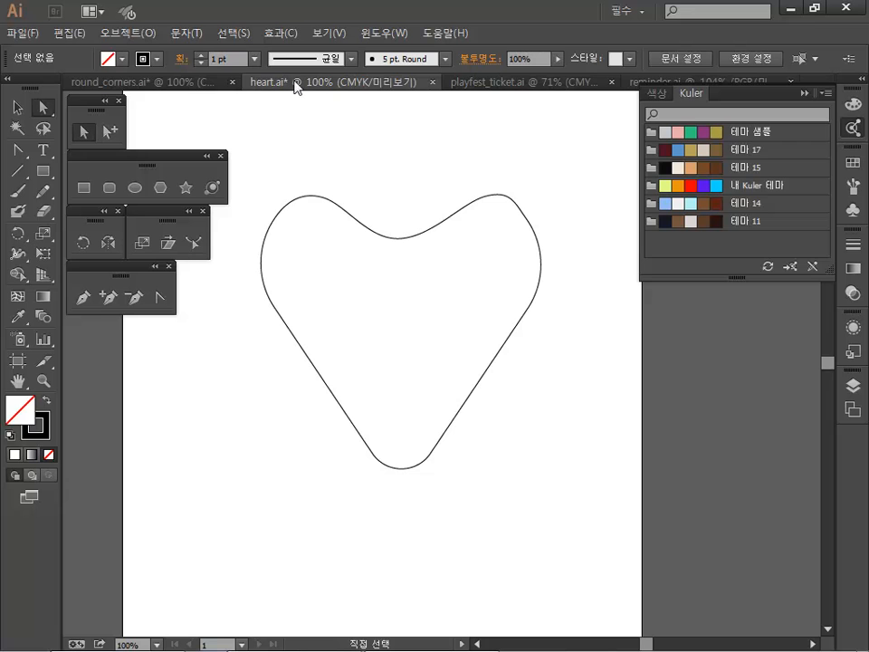
# - Switch to round_corners.ai and round all corners of the green BUY NOW button to a radius of about 25 pt
pyautogui.click(181, 85)
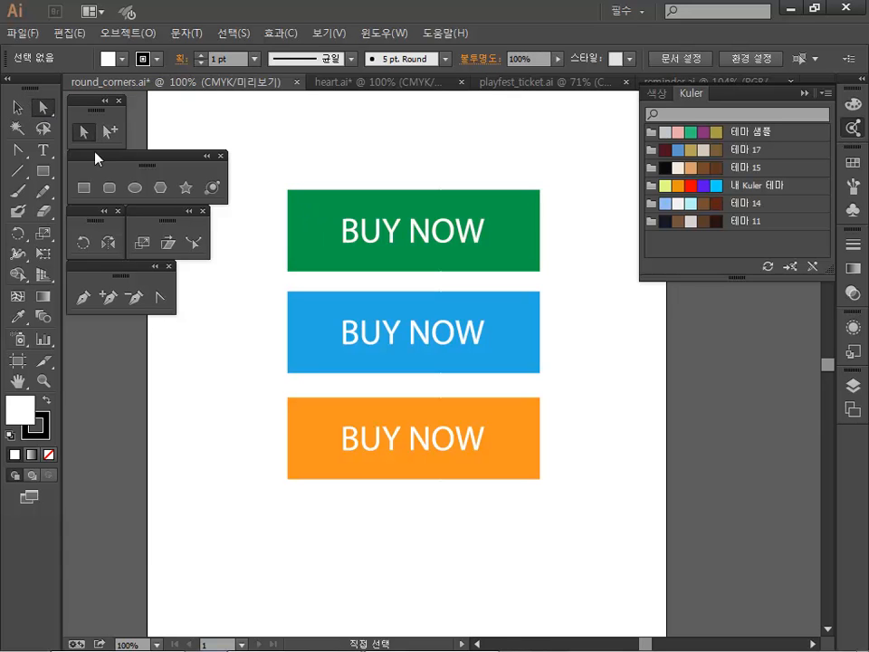
pyautogui.click(304, 227)
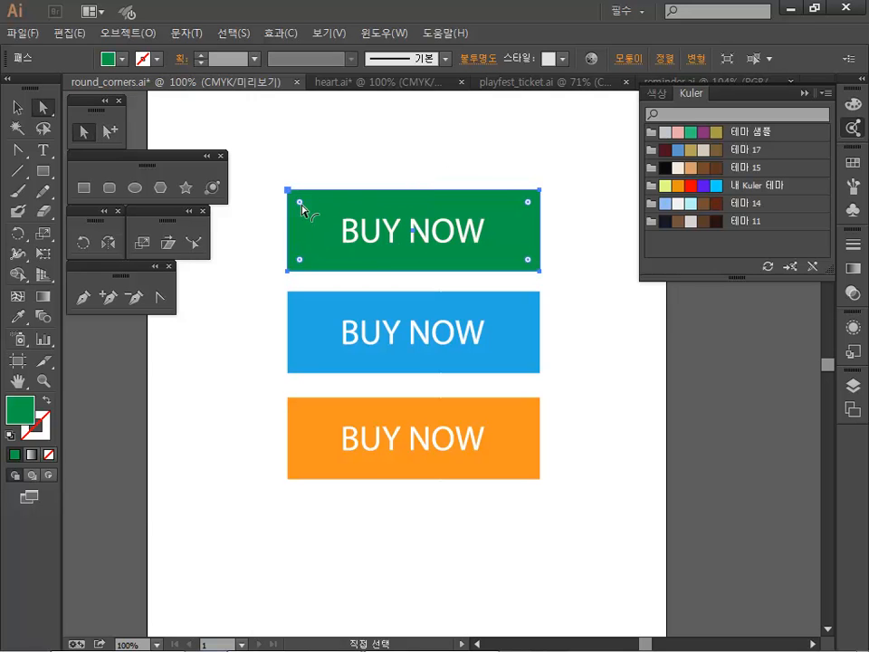
pyautogui.moveTo(300, 206)
pyautogui.mouseDown()
pyautogui.moveTo(313, 214)
pyautogui.moveTo(301, 207)
pyautogui.moveTo(306, 219)
pyautogui.mouseUp()
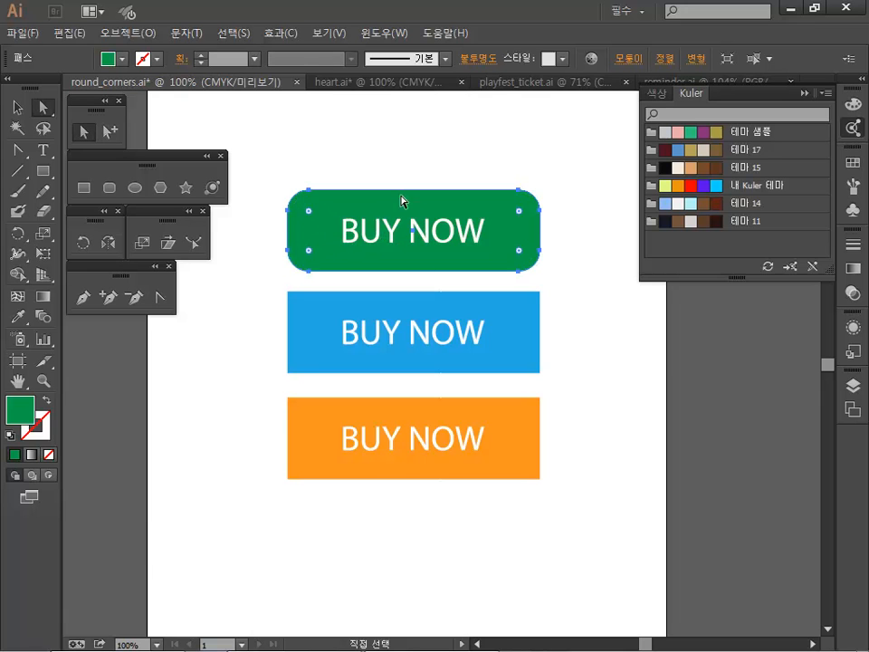
# - Try the inverted round corner style on the green button, set it to chamfer with the other rounding type, and deselect it
pyautogui.click(632, 62)
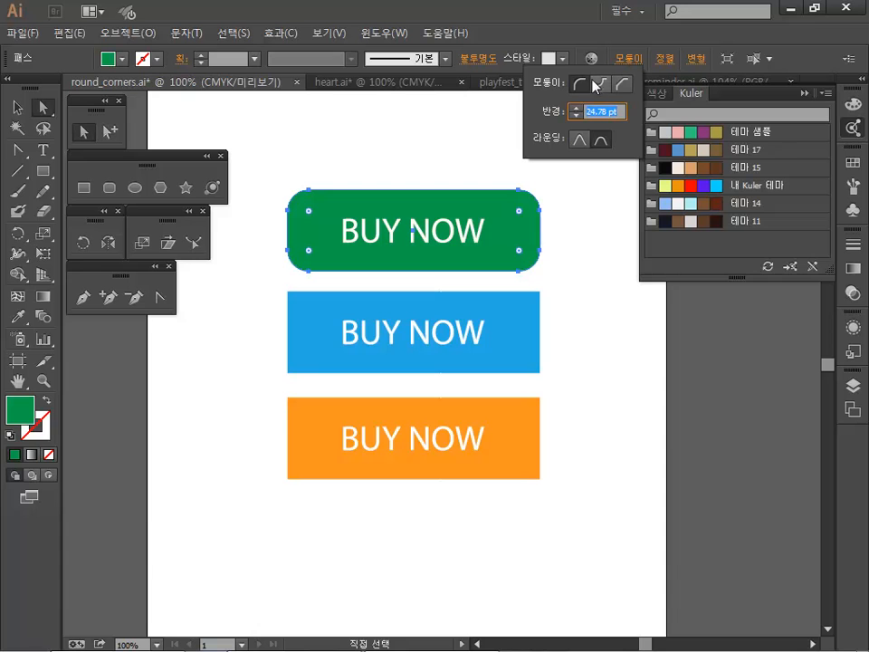
pyautogui.click(601, 88)
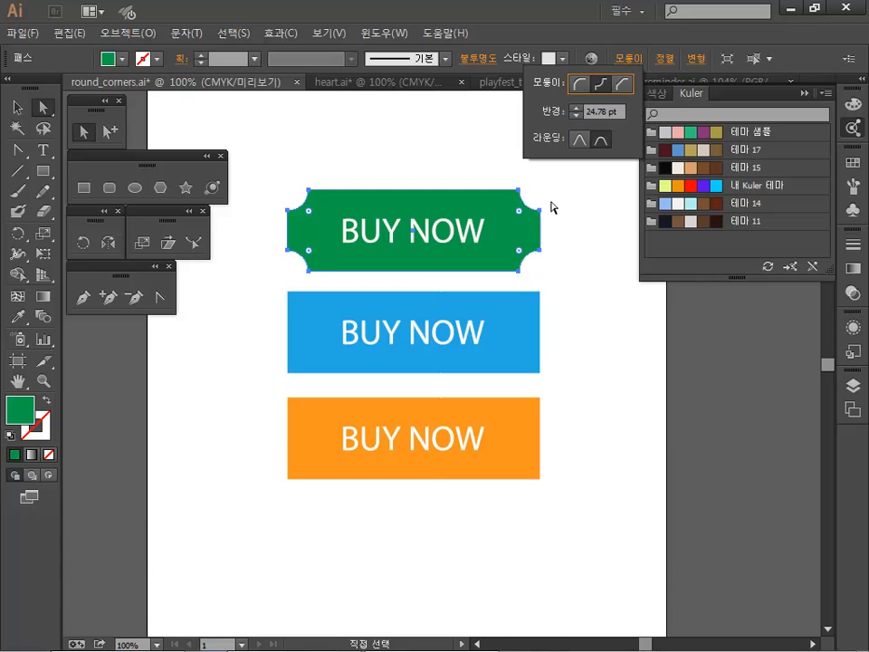
pyautogui.click(620, 86)
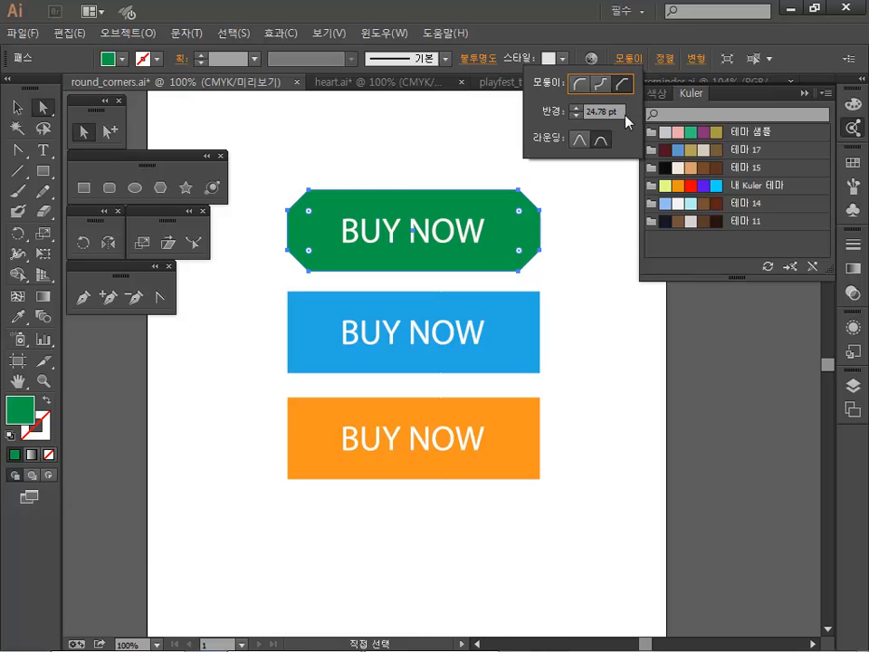
pyautogui.click(581, 142)
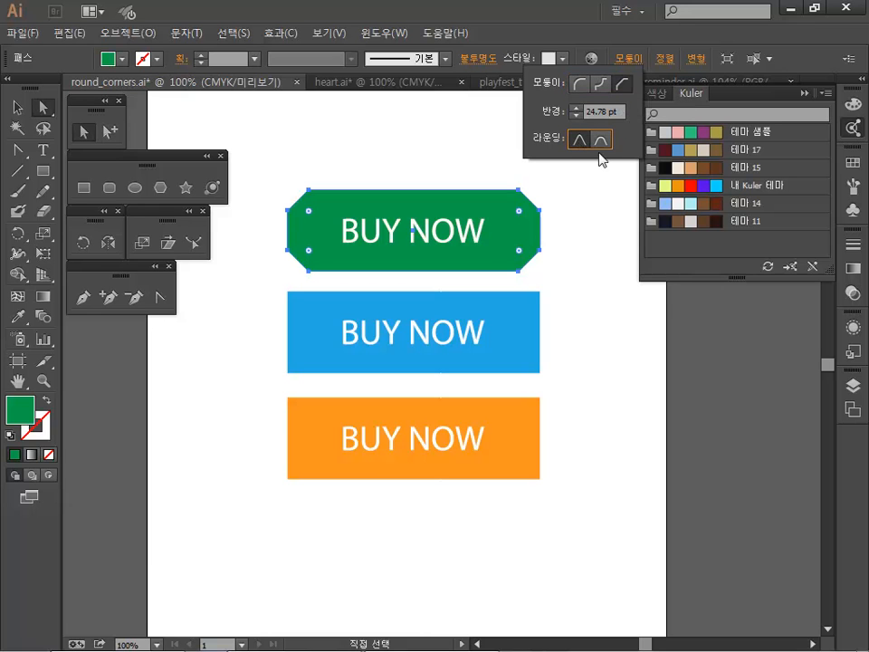
pyautogui.click(520, 211)
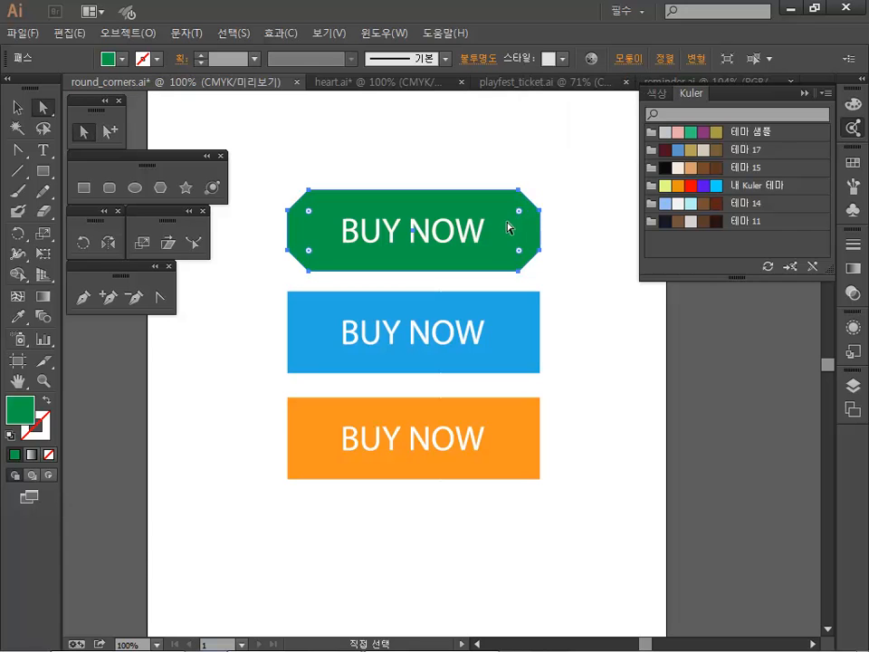
pyautogui.click(535, 212)
pyautogui.click(576, 172)
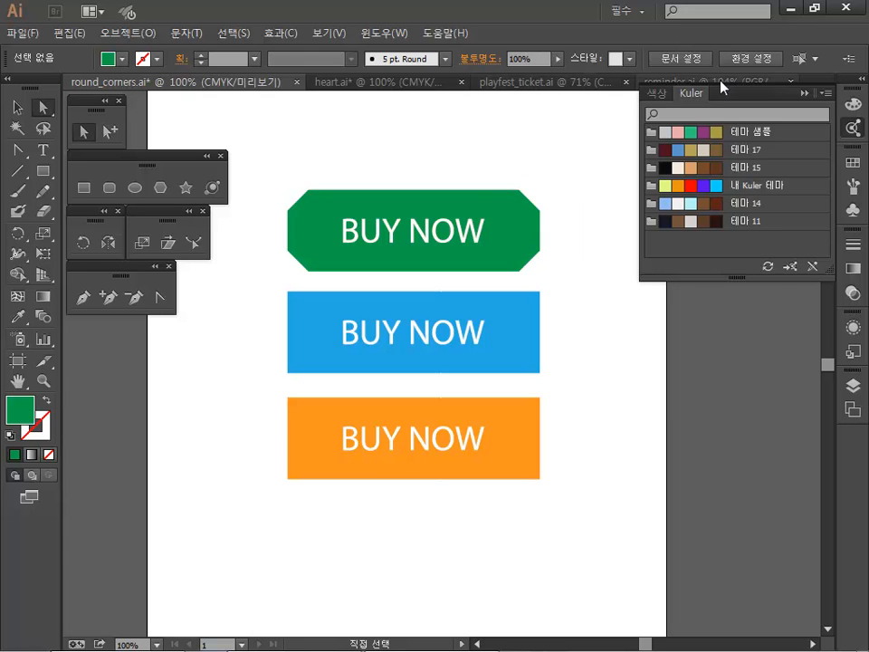
# - Select the blue BUY NOW button and compare its display under the Selection and Direct Selection tools
pyautogui.click(18, 107)
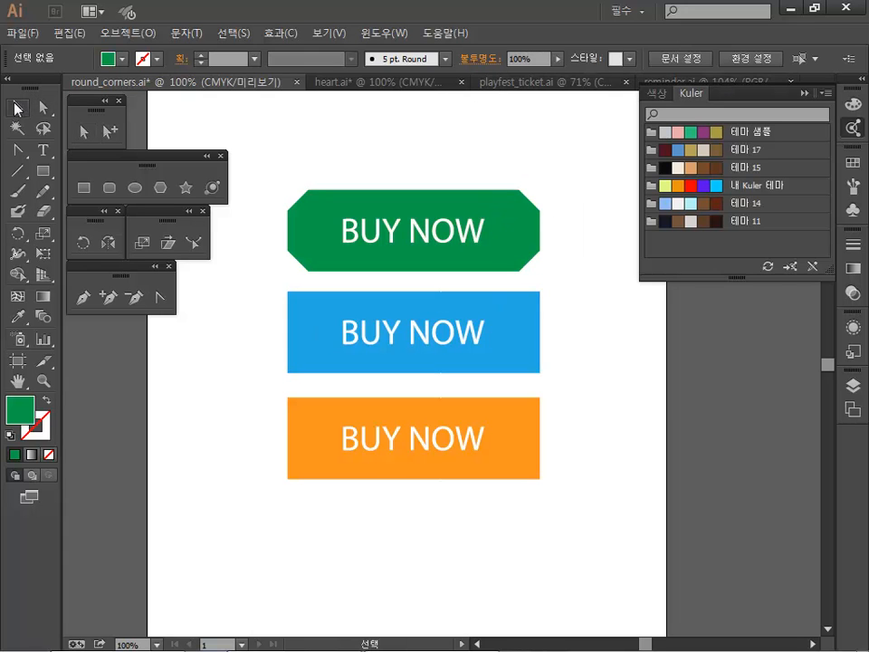
pyautogui.click(326, 308)
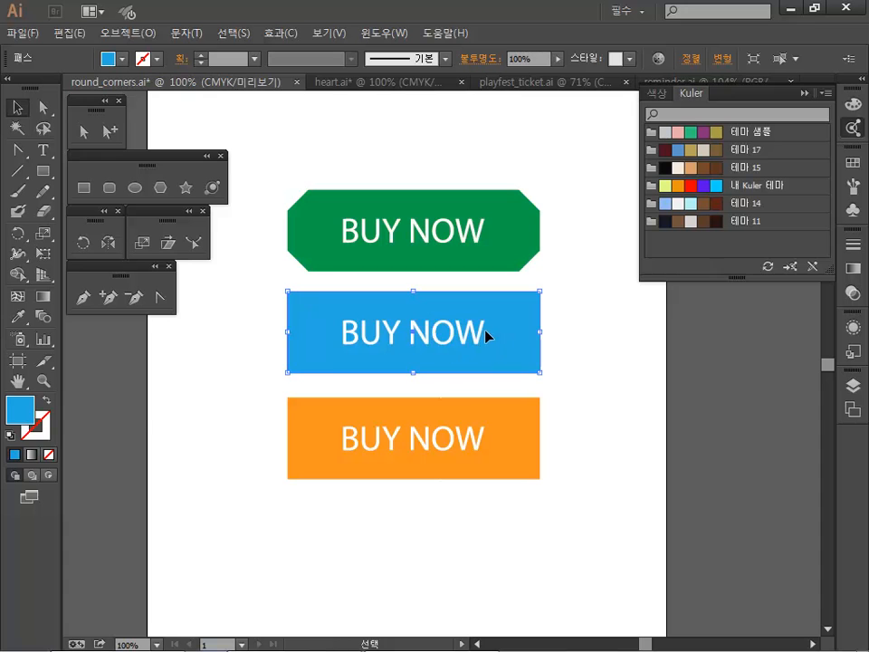
pyautogui.click(43, 107)
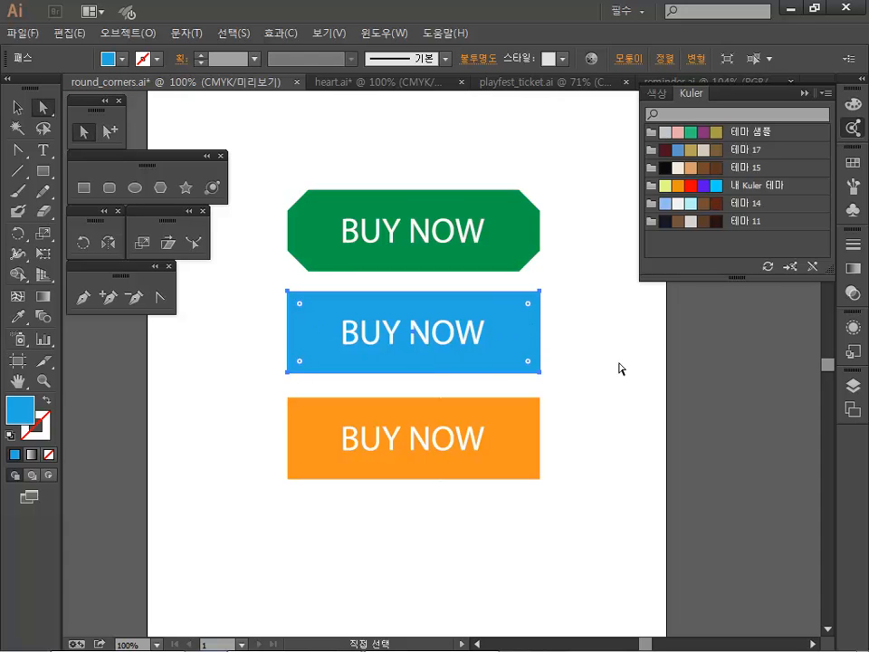
pyautogui.click(18, 106)
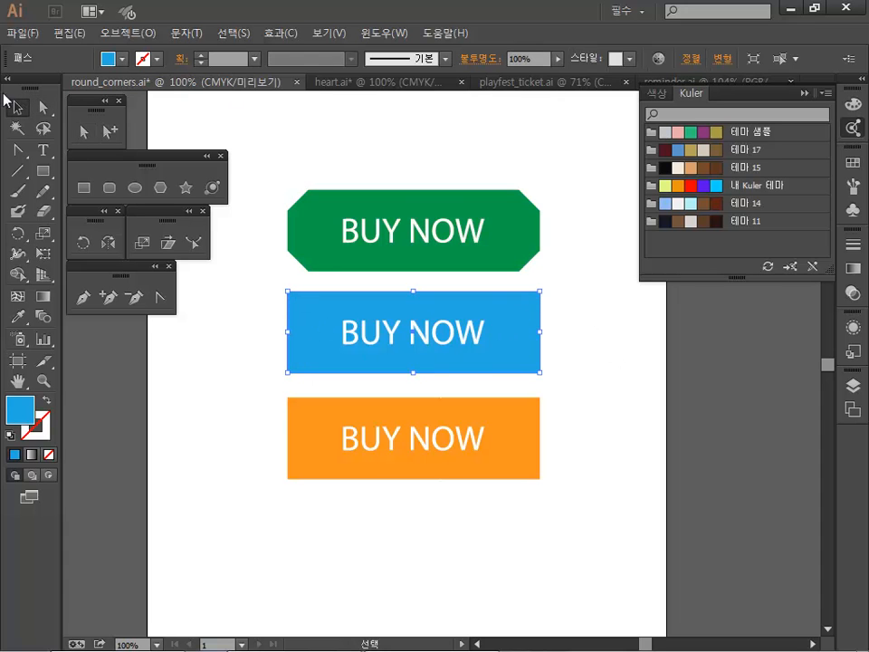
pyautogui.click(43, 106)
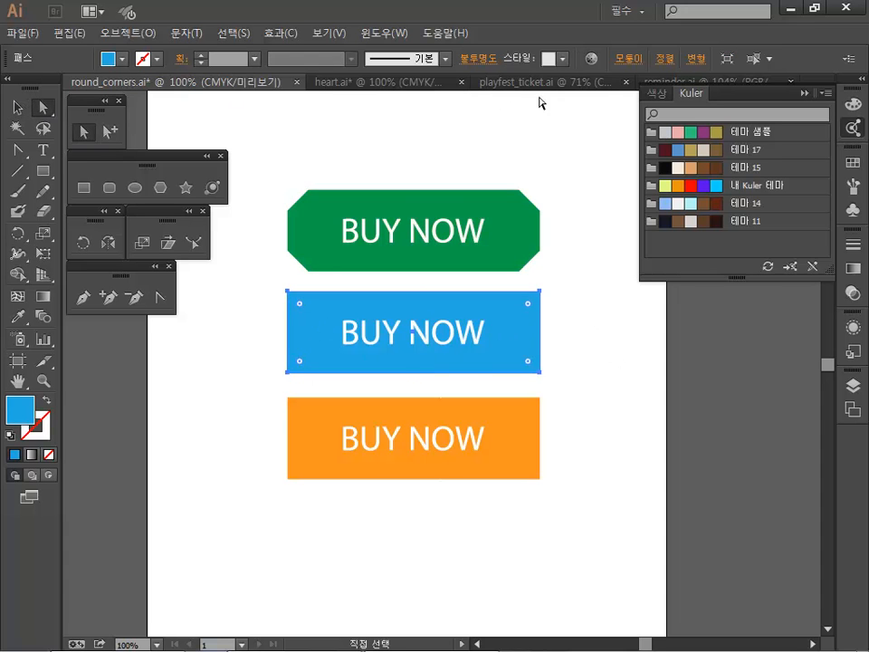
# - Switch to reminder.ai and select the whole blue background square so its live corner widgets show
pyautogui.click(777, 85)
pyautogui.click(331, 241)
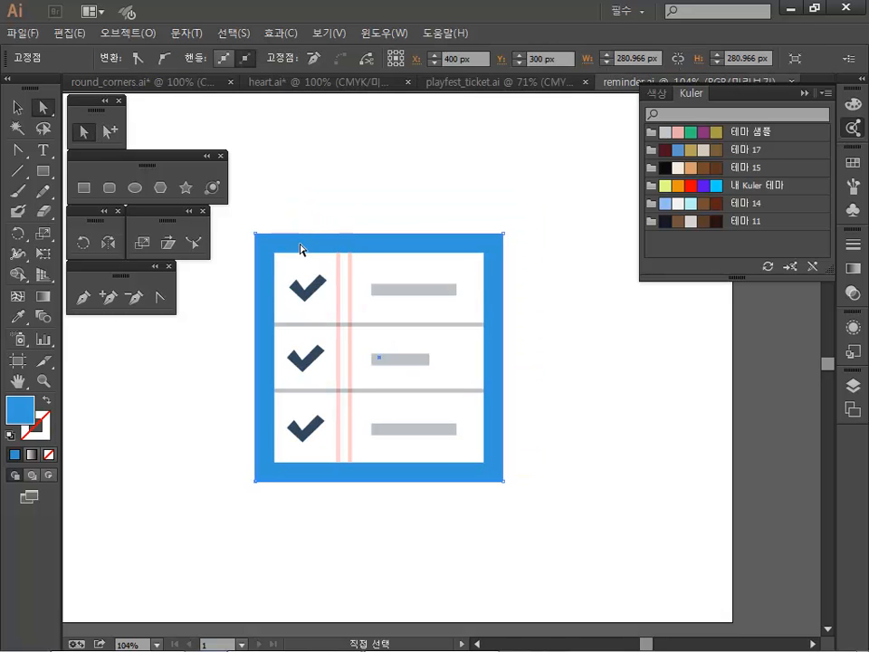
pyautogui.click(301, 245)
pyautogui.hotkey('ctrl', 'shift', 'a')
pyautogui.click(282, 245)
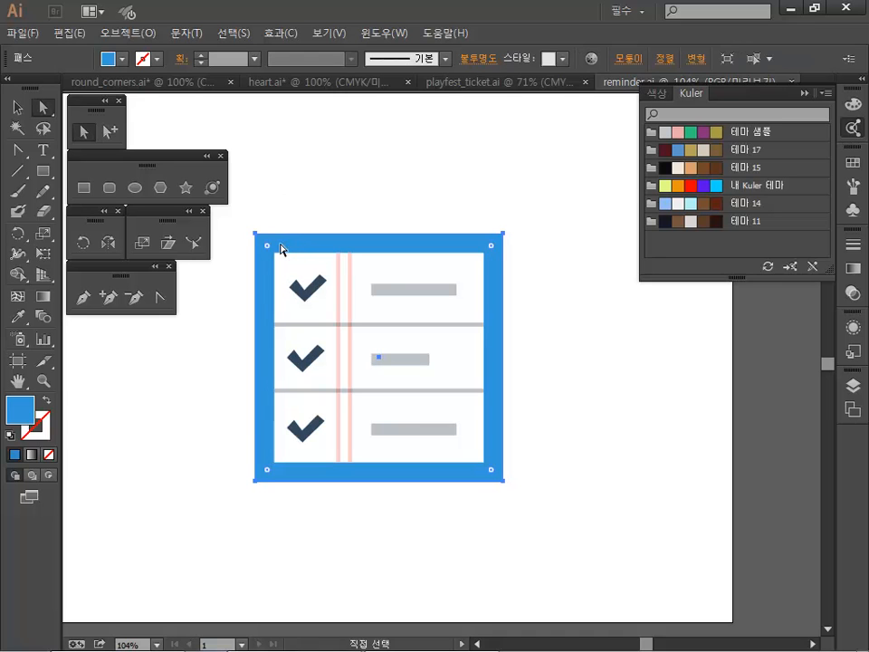
# - Reselect the blue background square with the Selection tool and convert it to a live rectangle shape
pyautogui.click(16, 107)
pyautogui.click(316, 144)
pyautogui.click(303, 245)
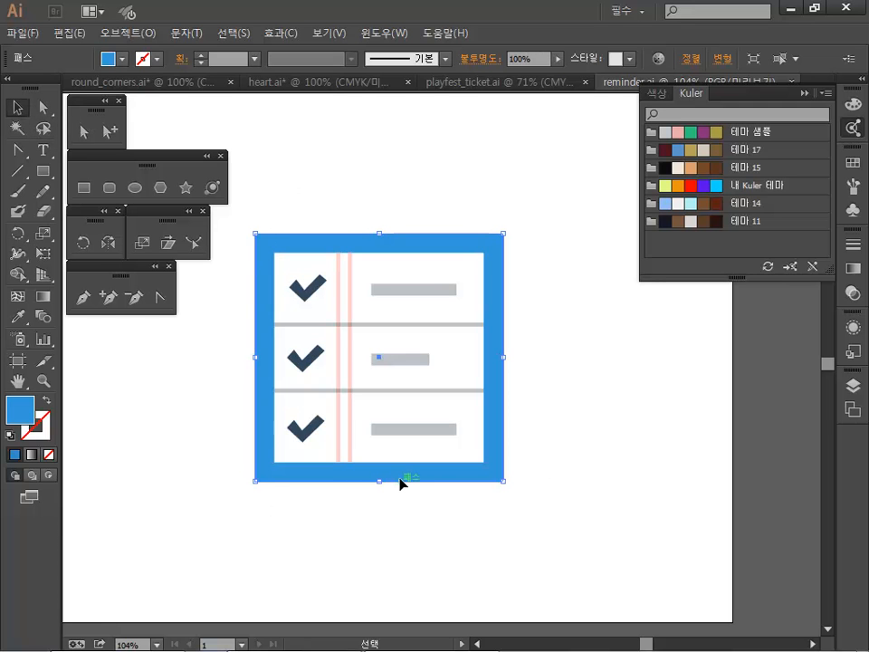
pyautogui.click(127, 34)
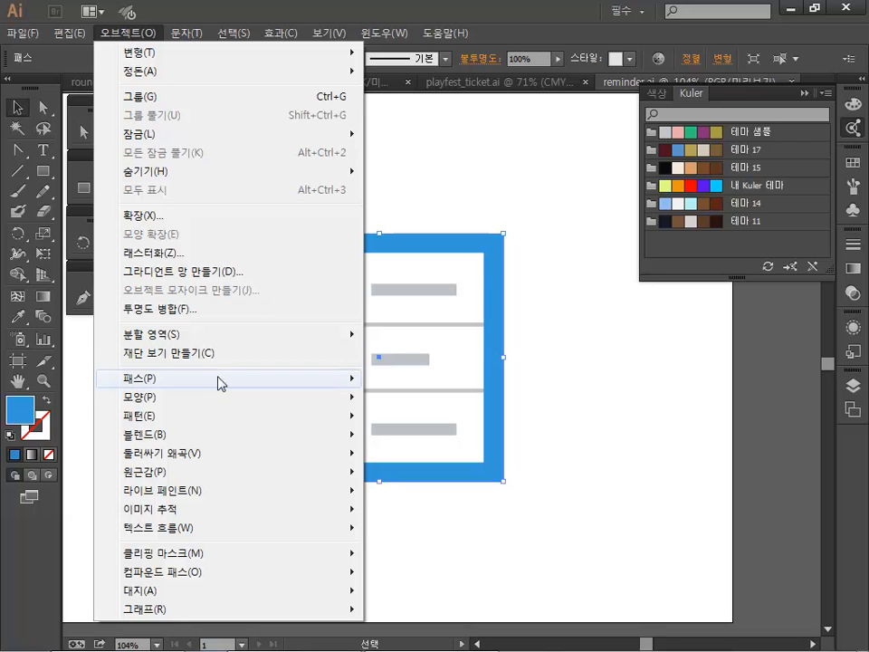
pyautogui.moveTo(219, 407)
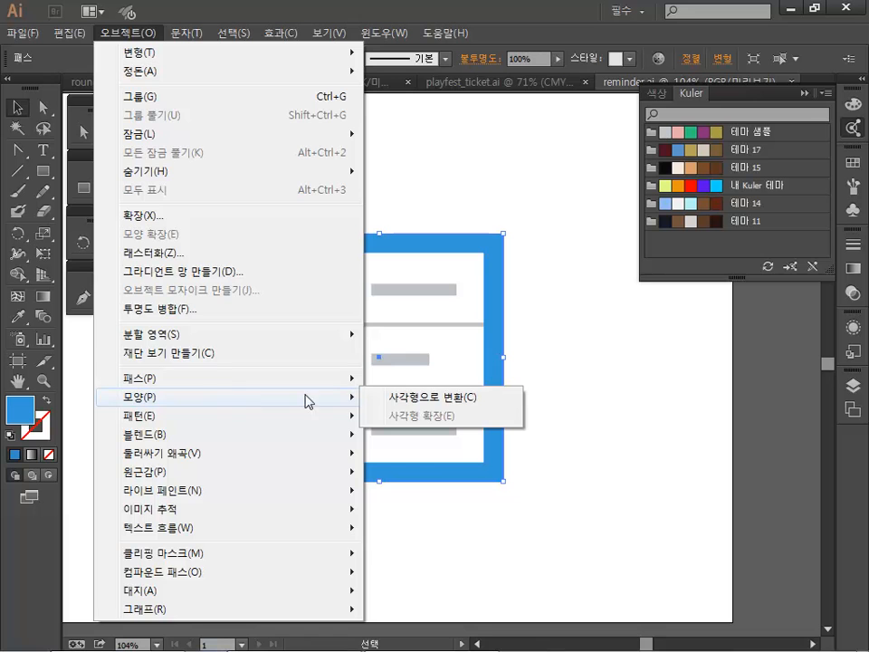
pyautogui.click(430, 398)
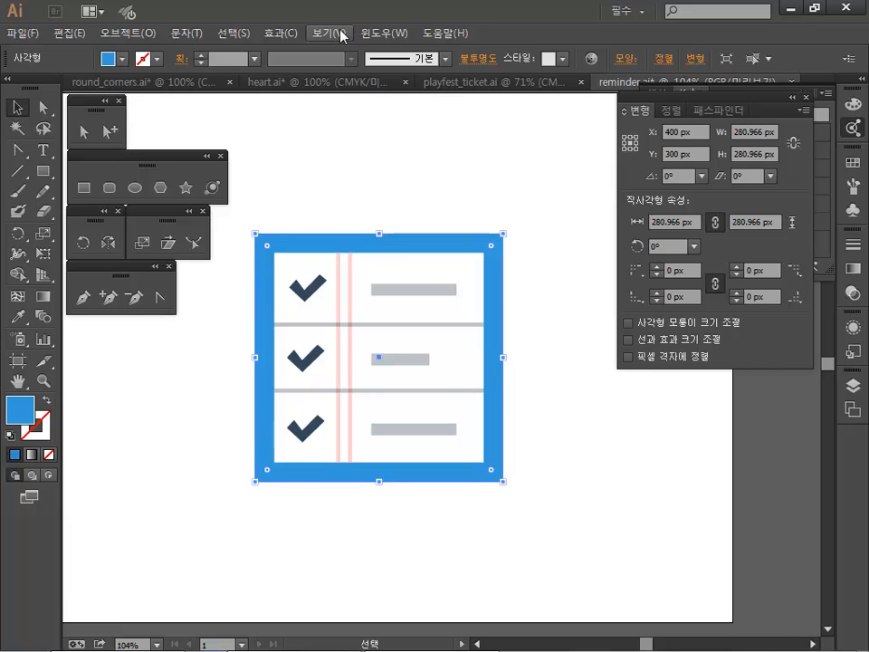
pyautogui.click(384, 32)
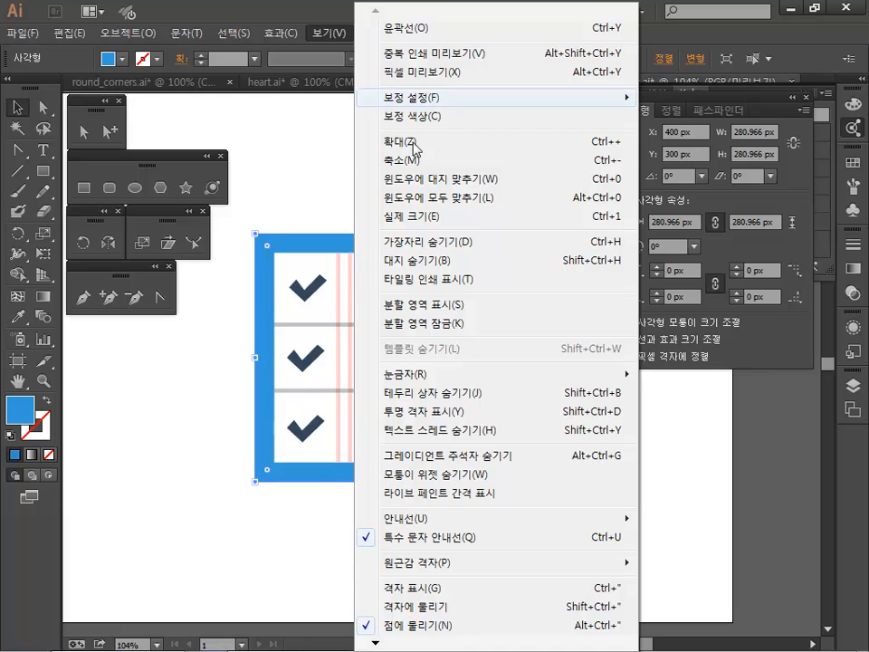
pyautogui.click(301, 12)
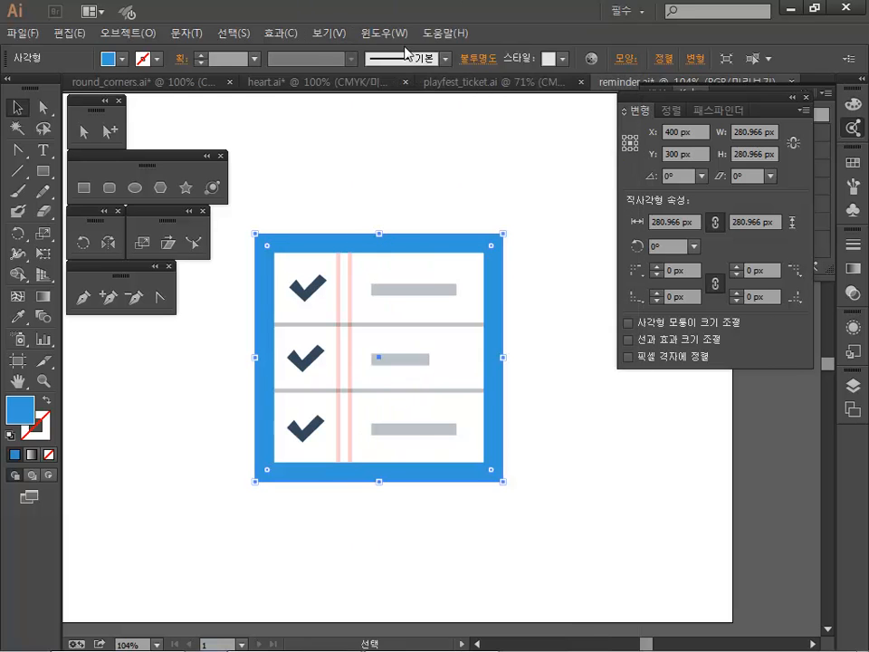
pyautogui.click(398, 36)
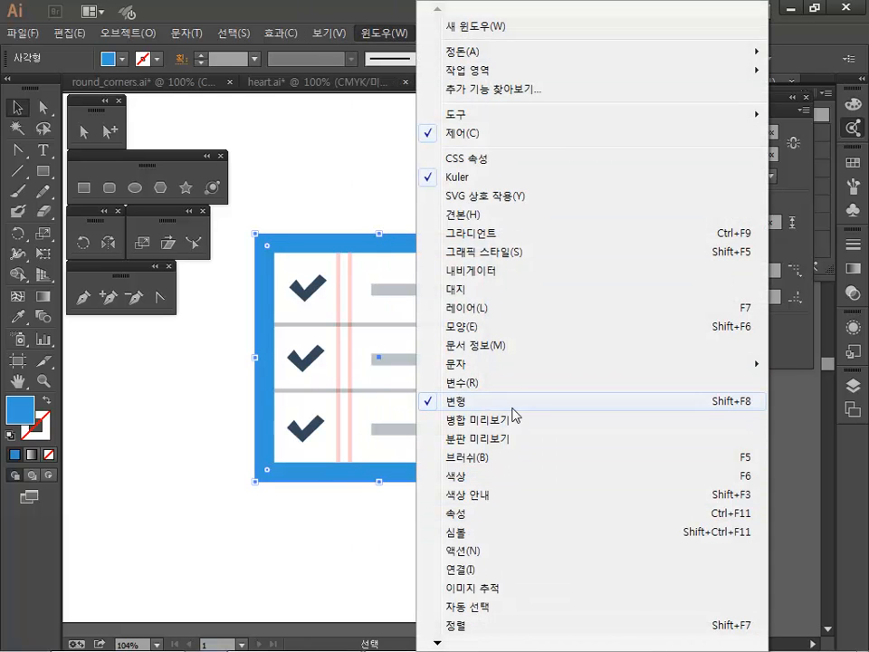
pyautogui.click(336, 182)
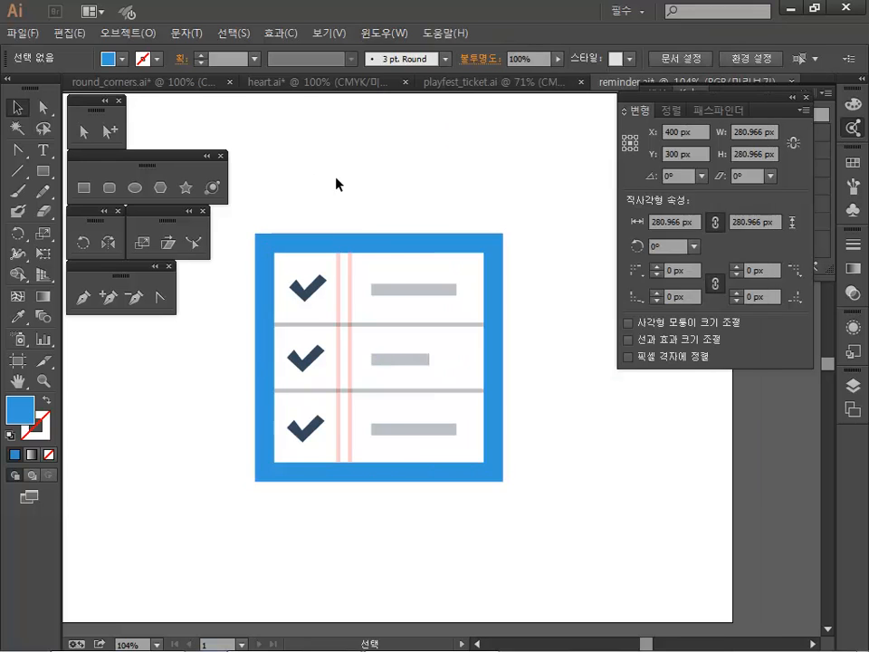
# - Reselect the blue background square and look through the corner types offered for its top-left corner
pyautogui.click(332, 252)
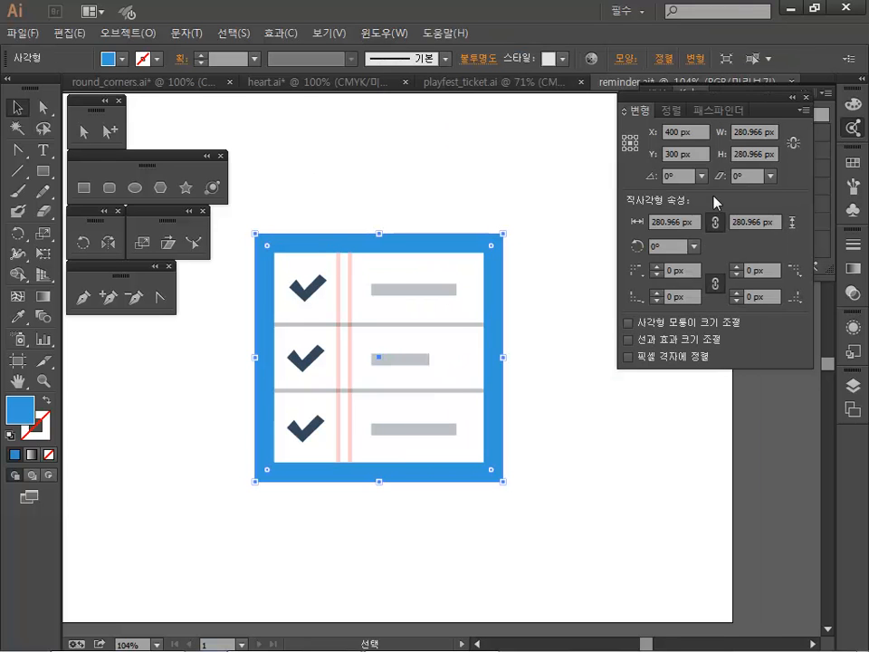
pyautogui.click(638, 272)
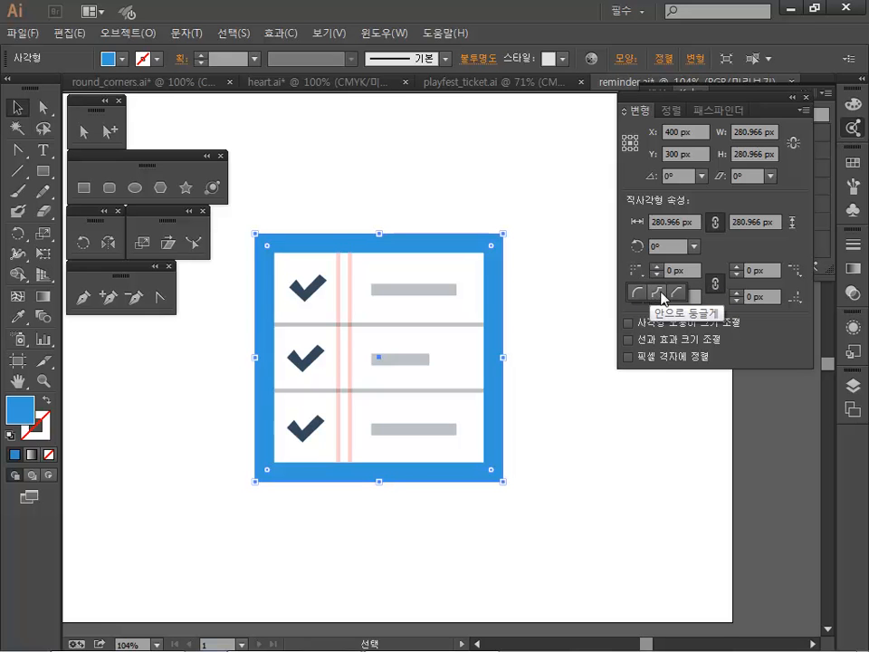
pyautogui.click(654, 294)
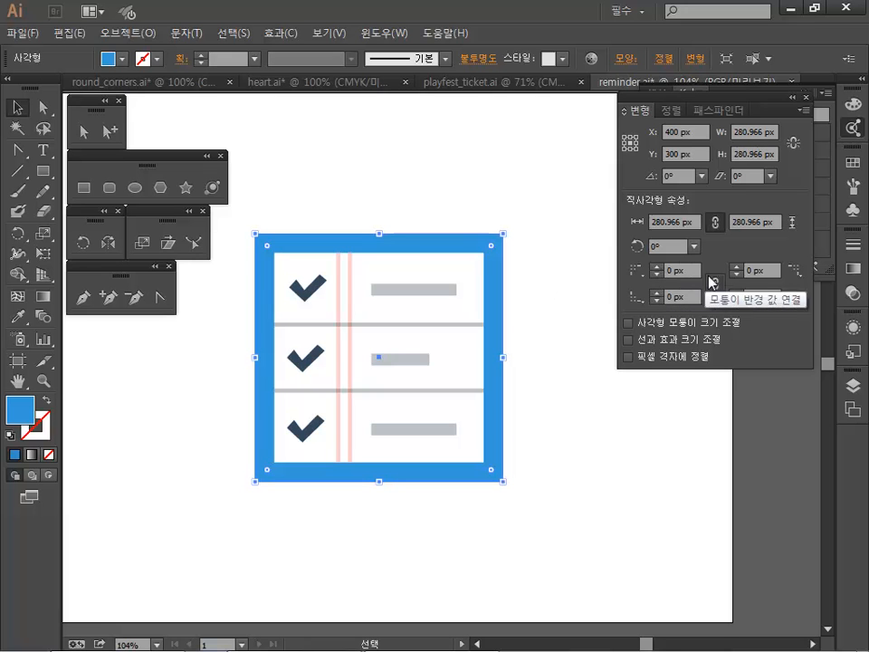
# - Raise the blue square's linked corner radii in steps to 24 px, and finally set them to 30 px
pyautogui.click(657, 267)
pyautogui.click(657, 267)
pyautogui.click(656, 267)
pyautogui.click(656, 267)
pyautogui.click(657, 267)
pyautogui.click(657, 268)
pyautogui.click(657, 267)
pyautogui.click(657, 268)
pyautogui.click(656, 267)
pyautogui.click(656, 267)
pyautogui.click(657, 267)
pyautogui.click(657, 267)
pyautogui.click(656, 267)
pyautogui.click(656, 267)
pyautogui.click(656, 267)
pyautogui.click(657, 267)
pyautogui.click(657, 267)
pyautogui.click(657, 267)
pyautogui.click(657, 267)
pyautogui.click(656, 267)
pyautogui.click(656, 267)
pyautogui.click(656, 267)
pyautogui.click(690, 267)
pyautogui.write('30')
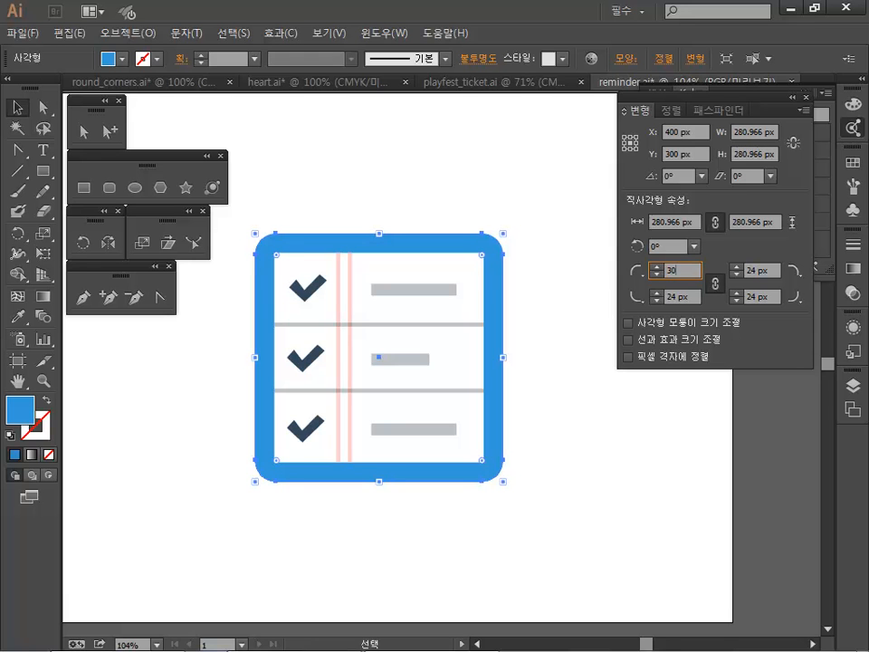
pyautogui.press('Return')
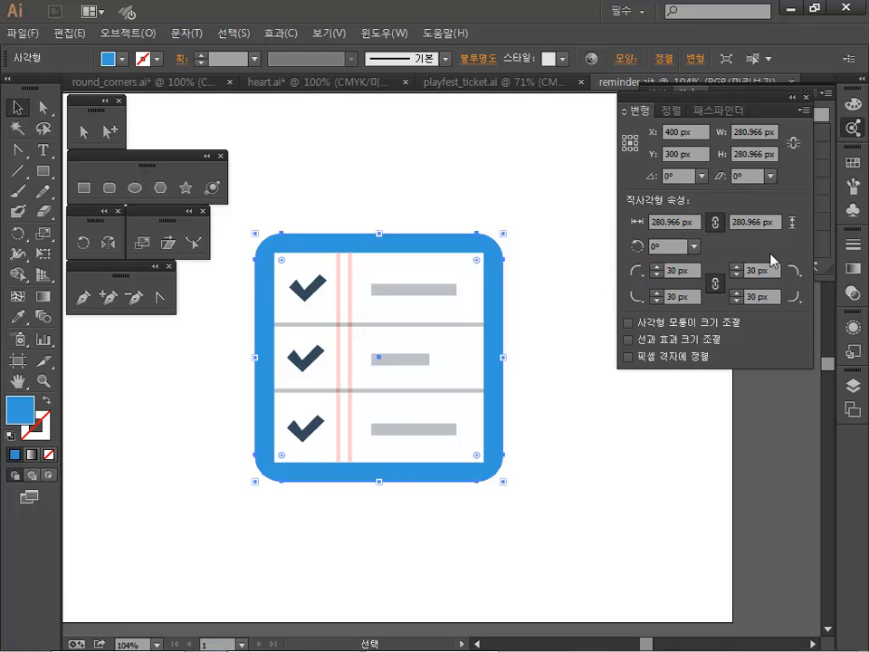
# - Set the blue square's top-left corner to inverted round and its bottom-right corner to chamfer, and deselect it
pyautogui.click(640, 272)
pyautogui.click(655, 295)
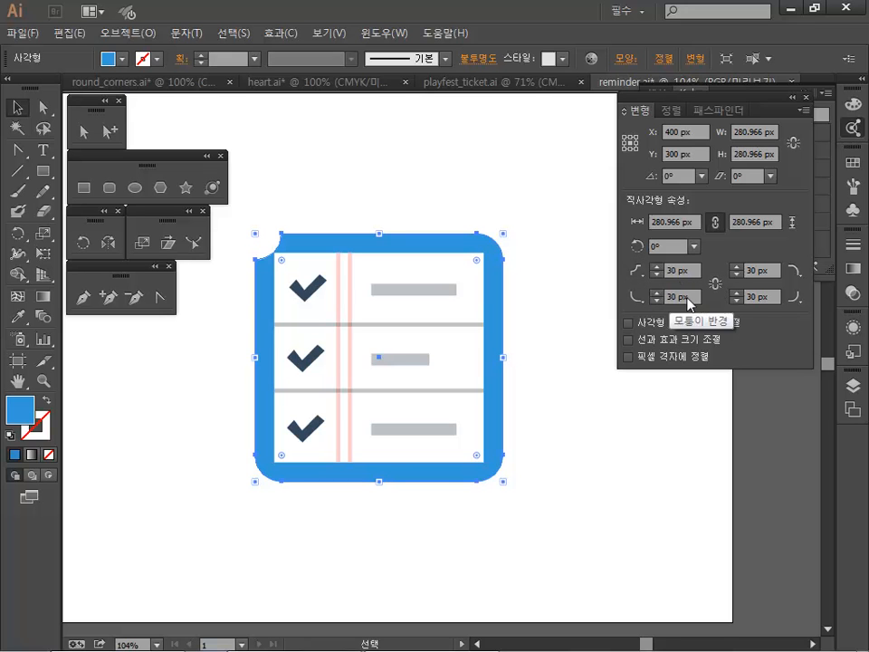
pyautogui.click(794, 297)
pyautogui.click(793, 319)
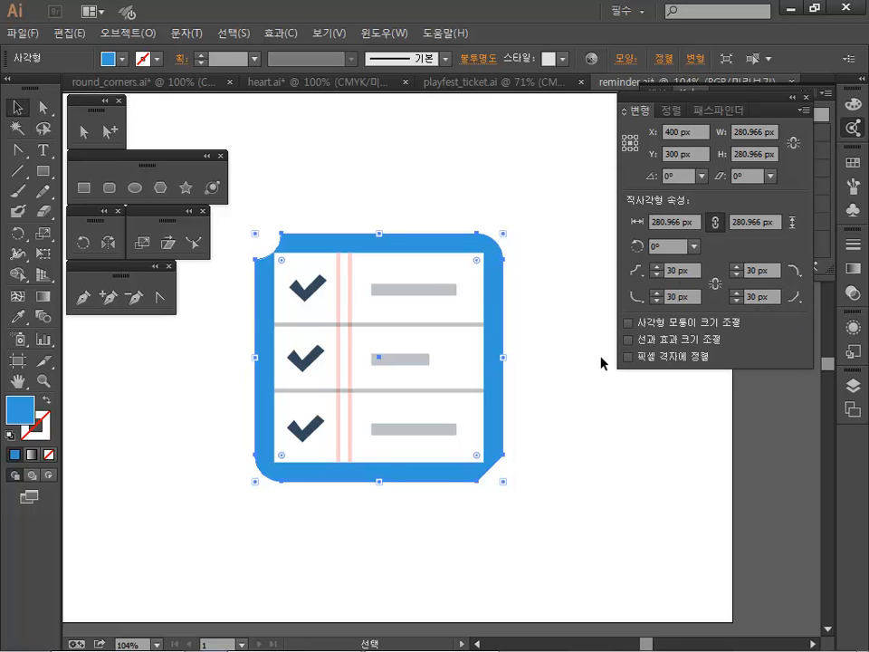
pyautogui.click(577, 477)
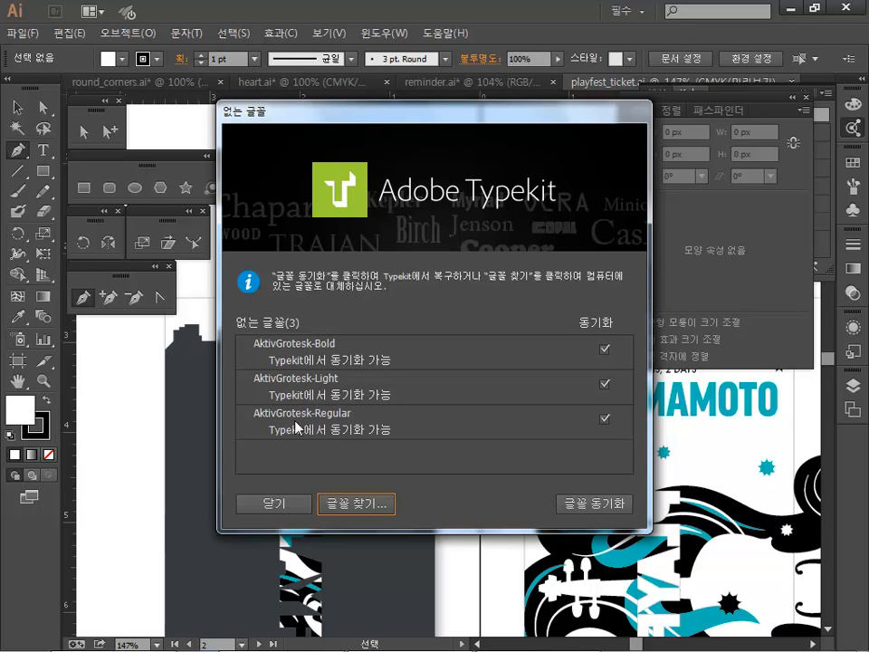
# - Dismiss the missing fonts notice for playfest_ticket.ai without syncing, and frame the heart template on the woman's teal earring
pyautogui.click(270, 507)
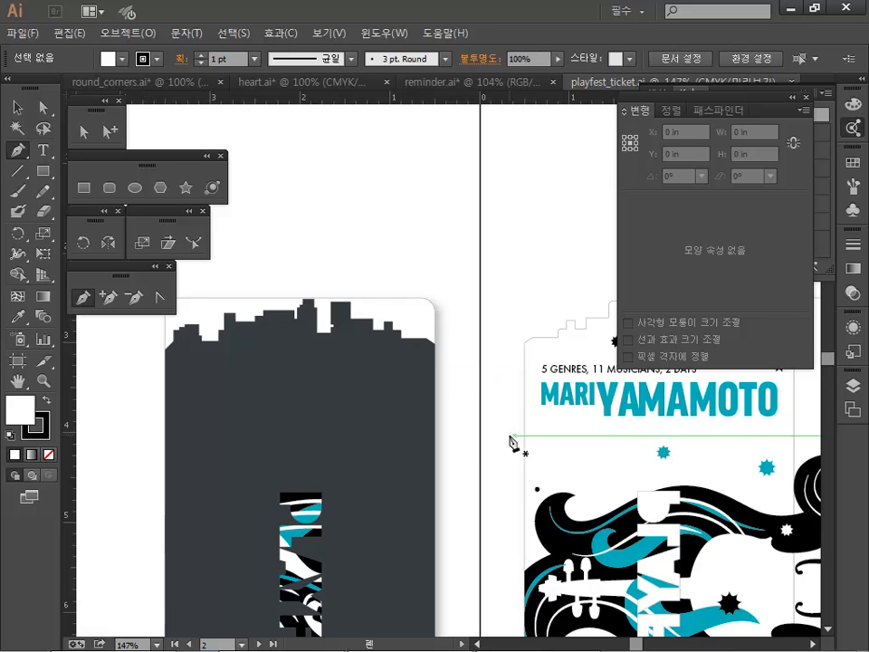
pyautogui.moveTo(486, 408); pyautogui.dragTo(299, 158)
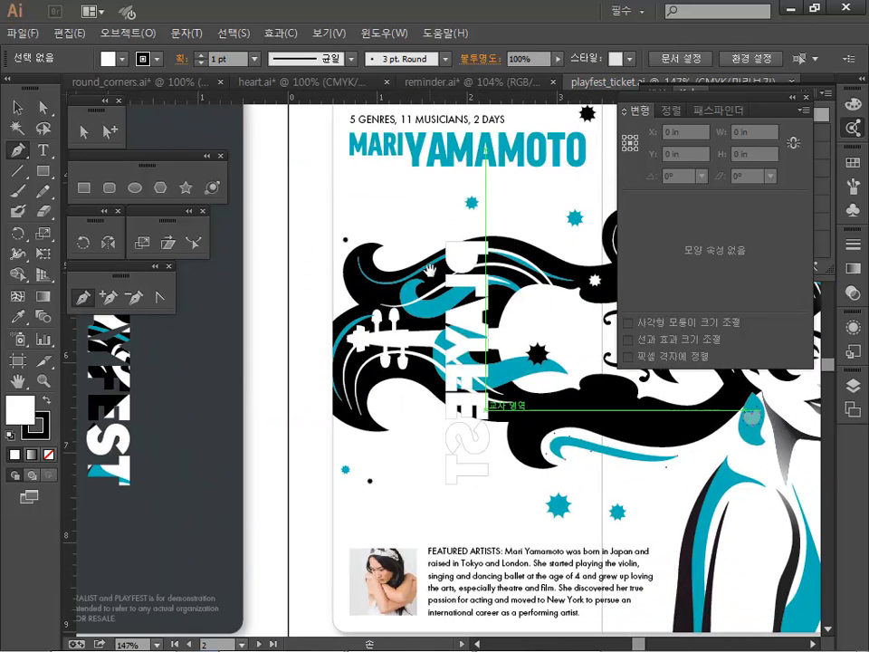
pyautogui.moveTo(581, 406); pyautogui.dragTo(335, 347)
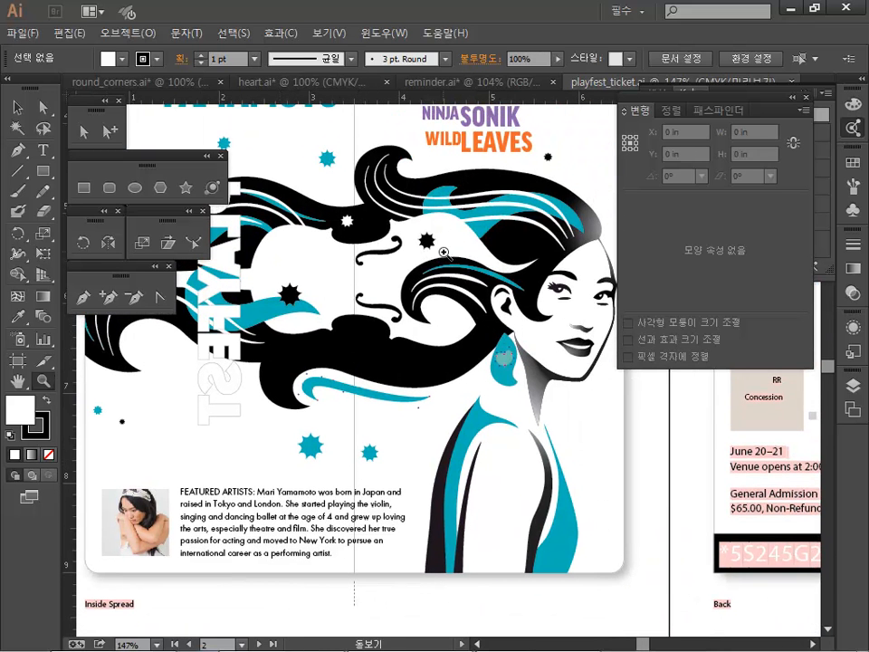
pyautogui.moveTo(435, 254); pyautogui.dragTo(559, 409)
pyautogui.moveTo(396, 375); pyautogui.dragTo(586, 481)
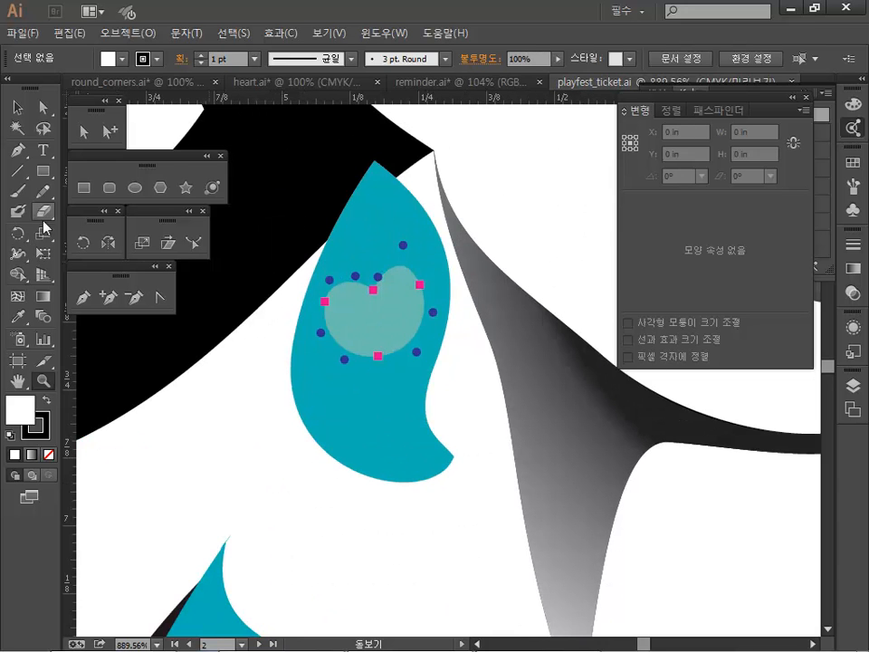
# - Start a Pen tool path at the heart template's top notch and curve it over the right lobe, matching the handles to the guide dots
pyautogui.click(84, 295)
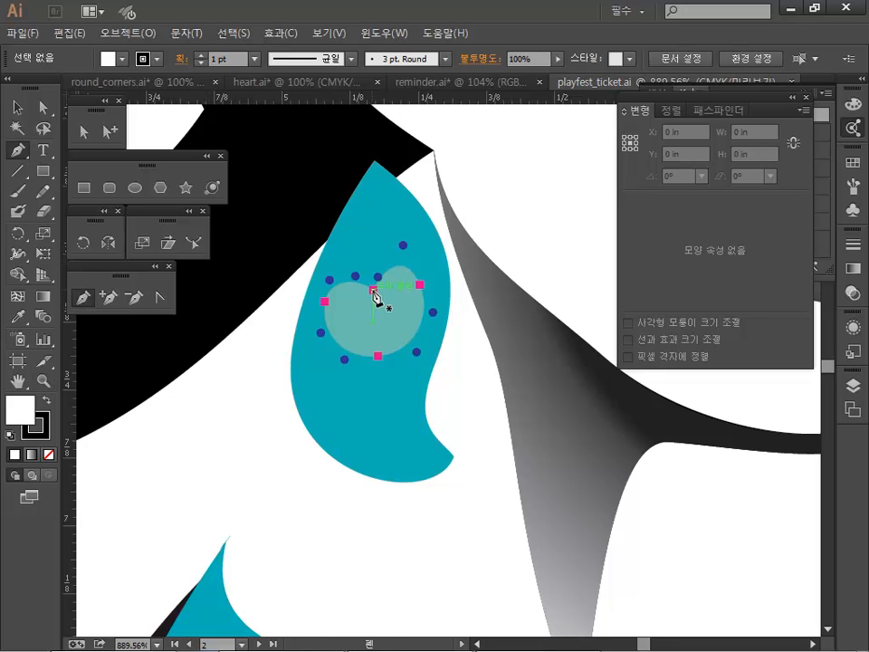
pyautogui.moveTo(374, 290); pyautogui.dragTo(420, 290)
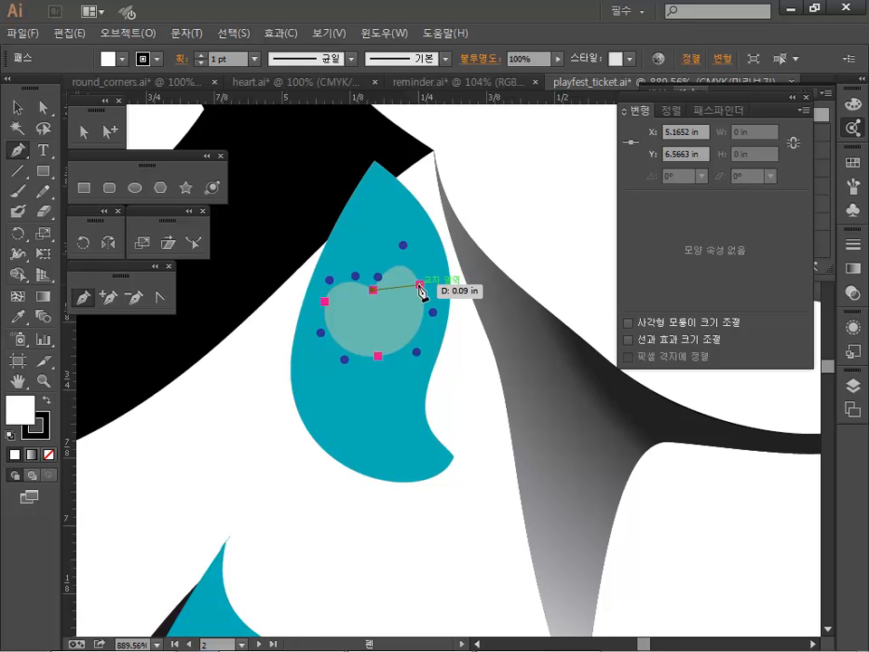
pyautogui.moveTo(421, 286); pyautogui.dragTo(443, 340)
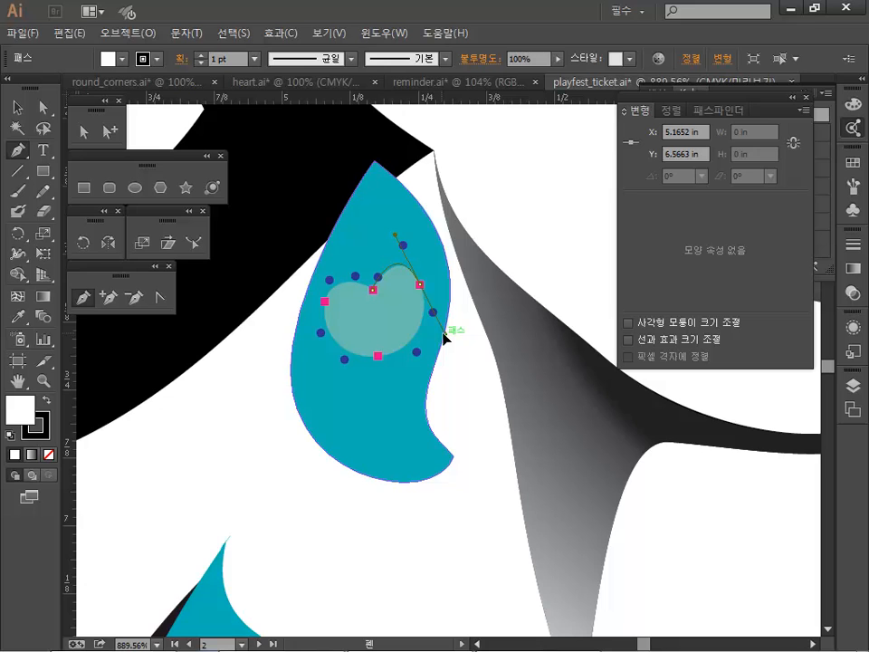
pyautogui.moveTo(444, 336)
pyautogui.mouseDown()
pyautogui.moveTo(435, 314)
pyautogui.moveTo(439, 329)
pyautogui.mouseUp()
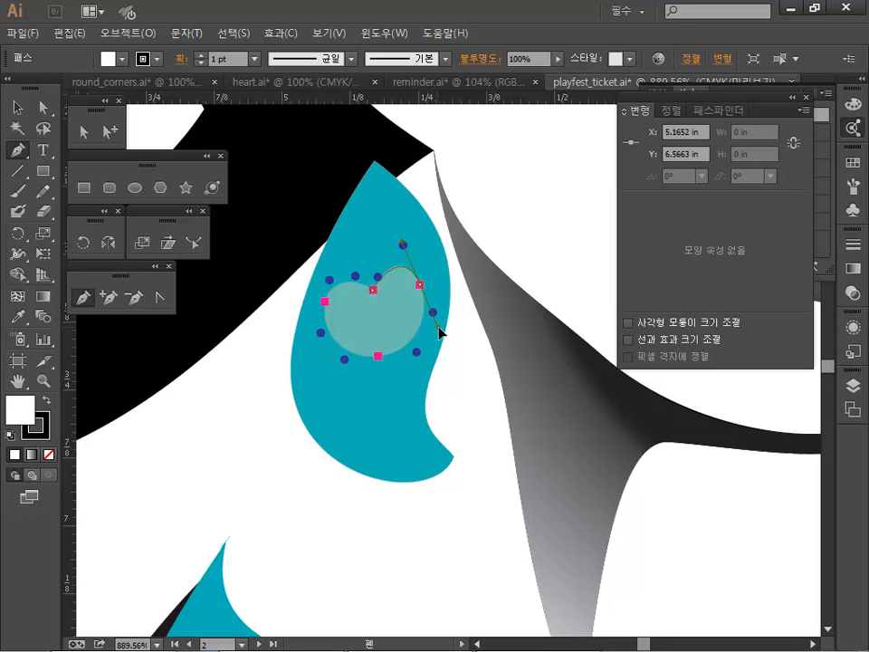
pyautogui.moveTo(441, 334); pyautogui.dragTo(415, 313)
pyautogui.moveTo(435, 313)
pyautogui.mouseDown()
pyautogui.moveTo(446, 312)
pyautogui.moveTo(444, 300)
pyautogui.moveTo(420, 314)
pyautogui.mouseUp()
pyautogui.moveTo(435, 316); pyautogui.dragTo(423, 296)
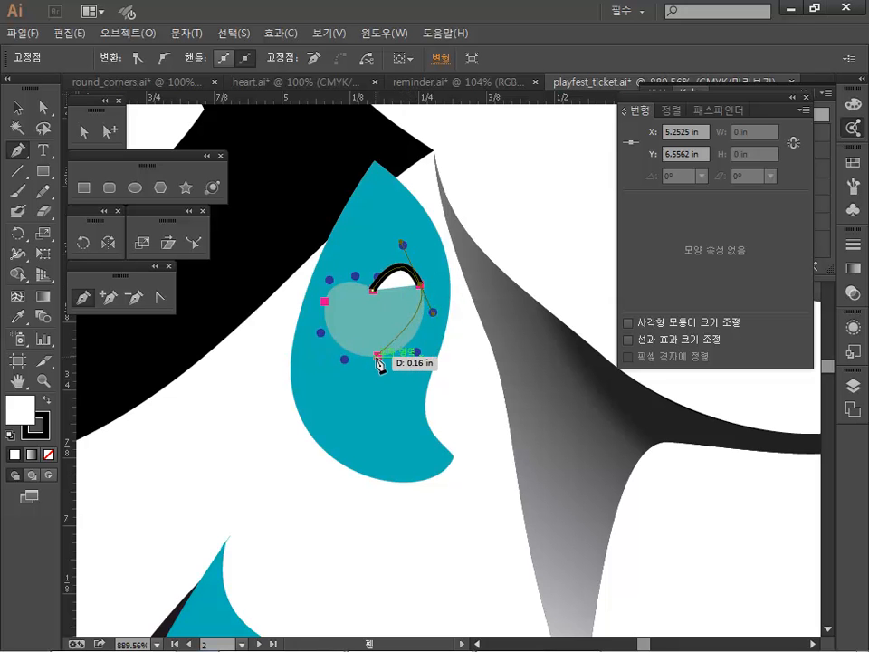
# - Continue the heart path through smooth points at the template's bottom and left anchor squares, extending the handles to the guide dots
pyautogui.click(378, 358)
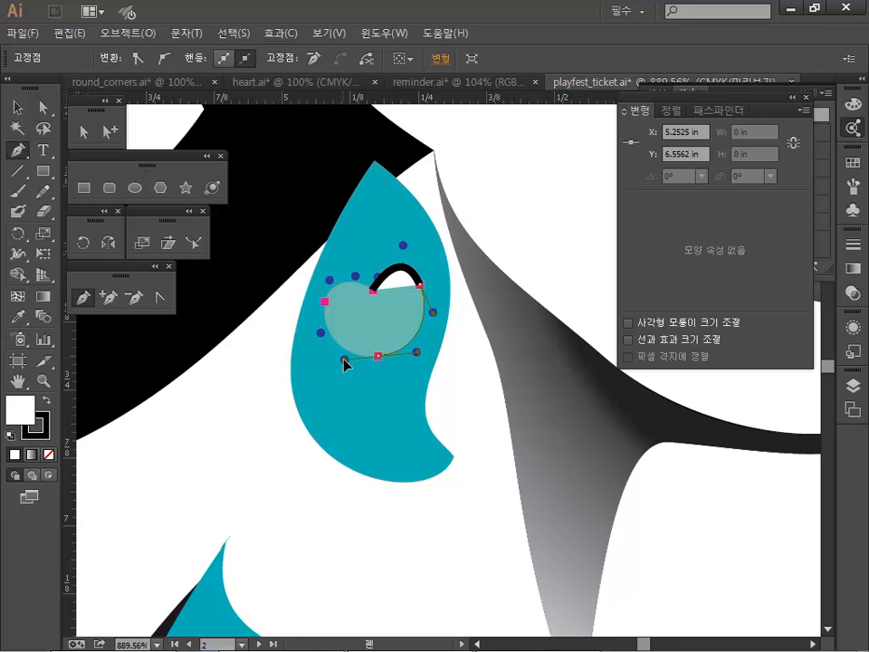
pyautogui.moveTo(344, 360); pyautogui.dragTo(344, 360)
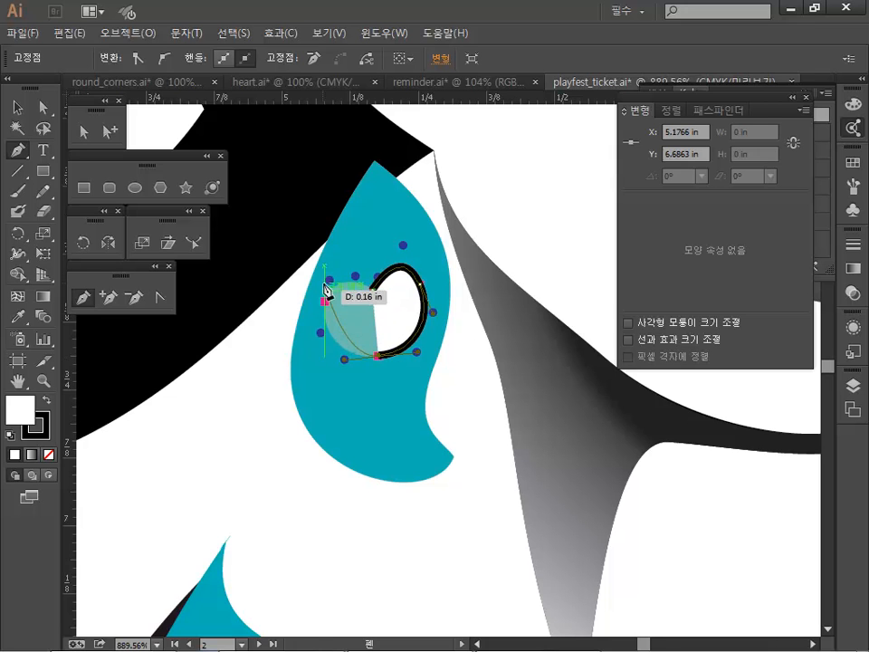
pyautogui.moveTo(325, 302)
pyautogui.mouseDown()
pyautogui.moveTo(335, 291)
pyautogui.moveTo(334, 262)
pyautogui.moveTo(330, 281)
pyautogui.moveTo(308, 276)
pyautogui.moveTo(352, 253)
pyautogui.moveTo(330, 280)
pyautogui.mouseUp()
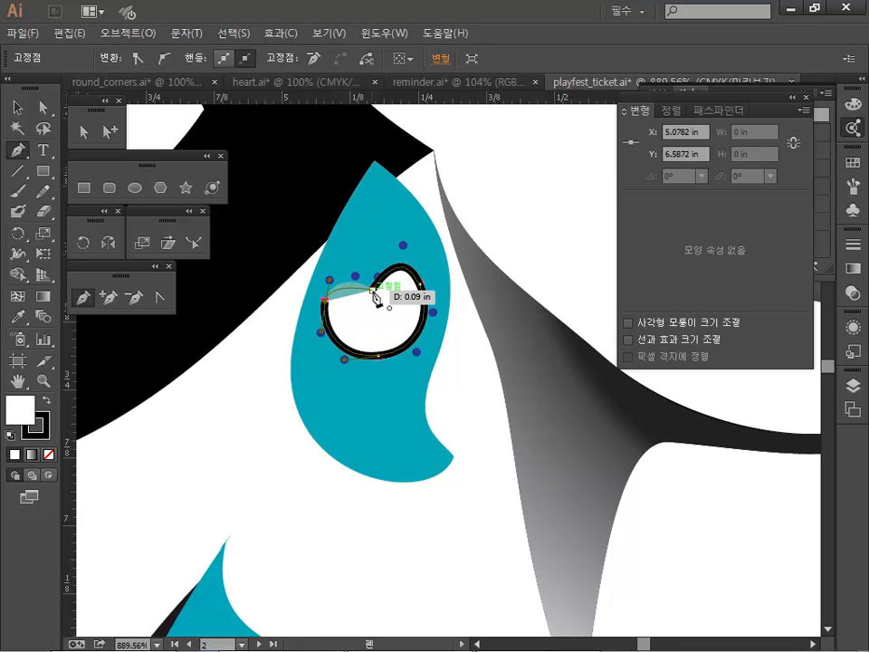
# - Close the heart path at the top notch, adjust the closing handle to fit the left lobe, and switch to the Selection tool
pyautogui.moveTo(375, 296)
pyautogui.mouseDown()
pyautogui.moveTo(321, 229)
pyautogui.moveTo(371, 241)
pyautogui.moveTo(375, 298)
pyautogui.mouseUp()
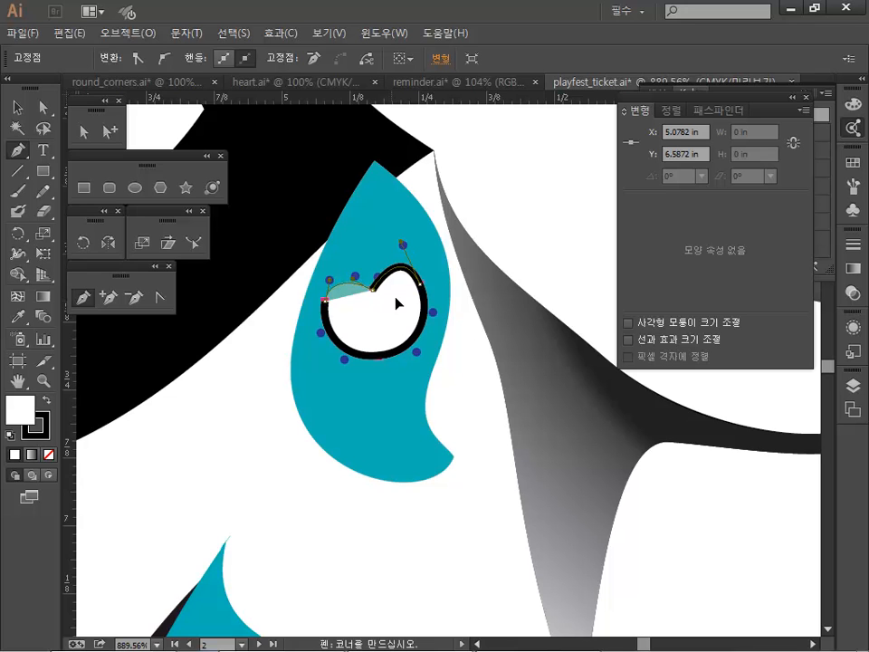
pyautogui.moveTo(413, 277); pyautogui.dragTo(389, 312)
pyautogui.moveTo(389, 312); pyautogui.dragTo(391, 313)
pyautogui.moveTo(391, 312); pyautogui.dragTo(393, 310)
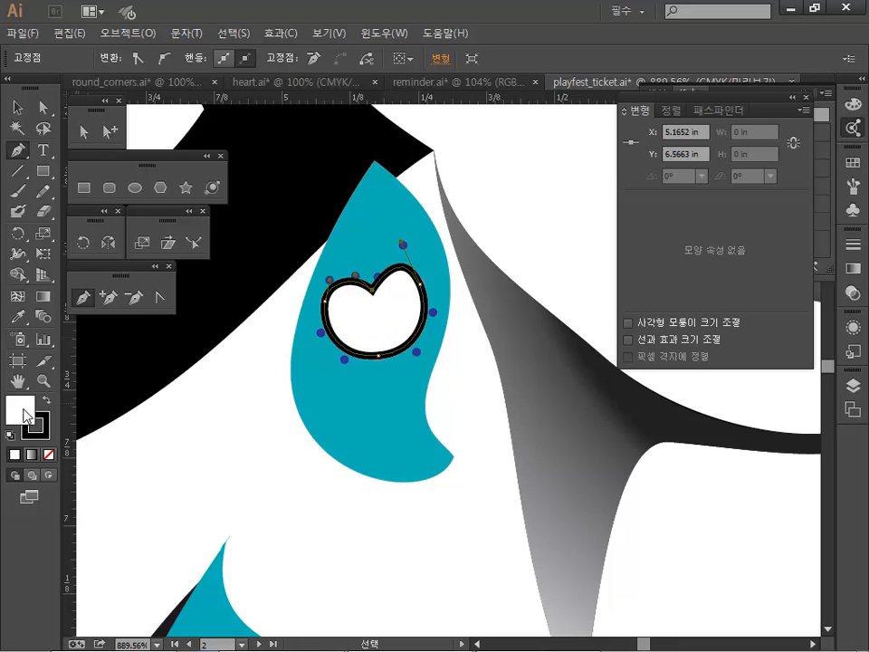
pyautogui.click(17, 107)
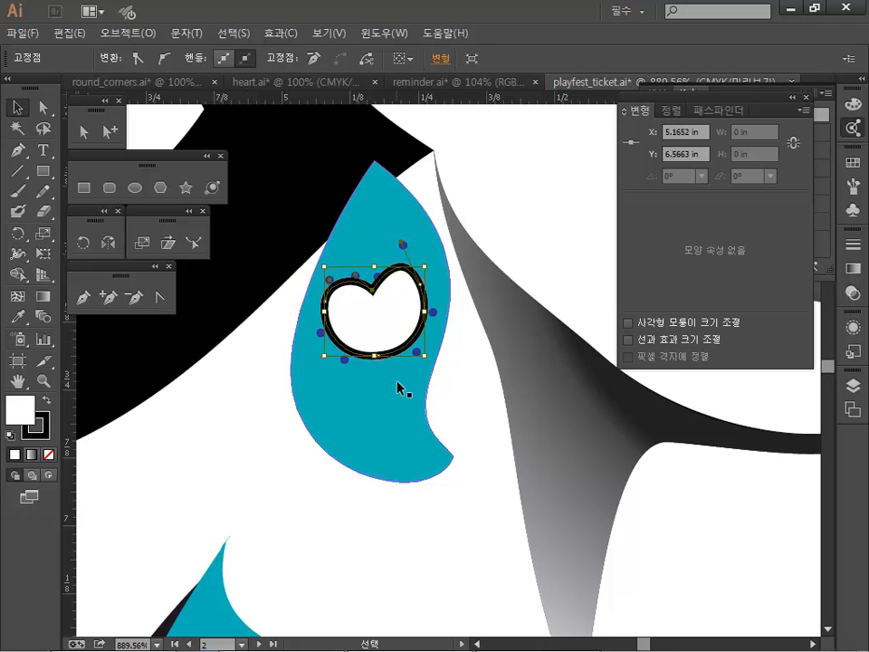
# - Switch to File Explorer and view the images in the multi place folder before returning to Illustrator
pyautogui.click(283, 645)
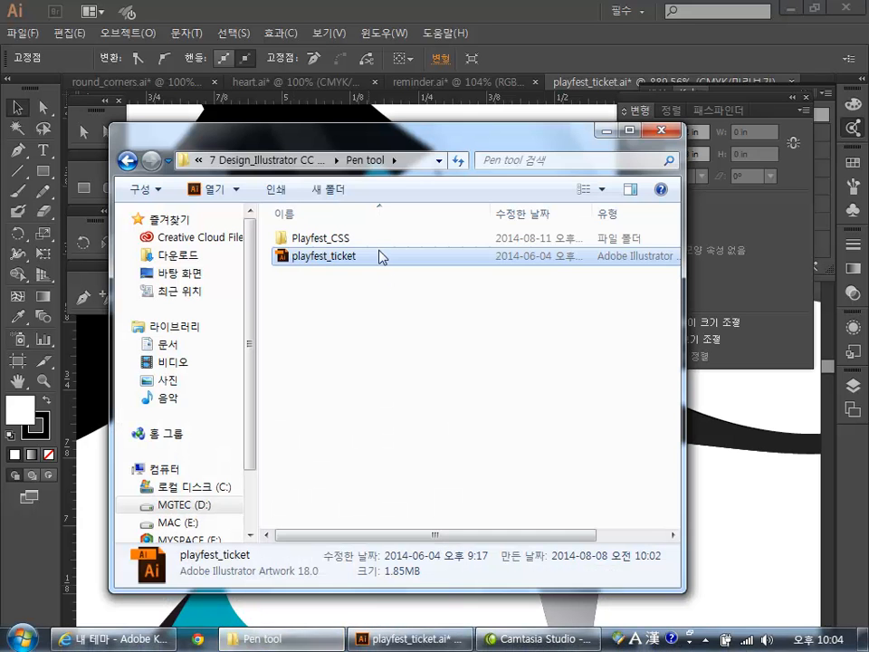
pyautogui.click(301, 160)
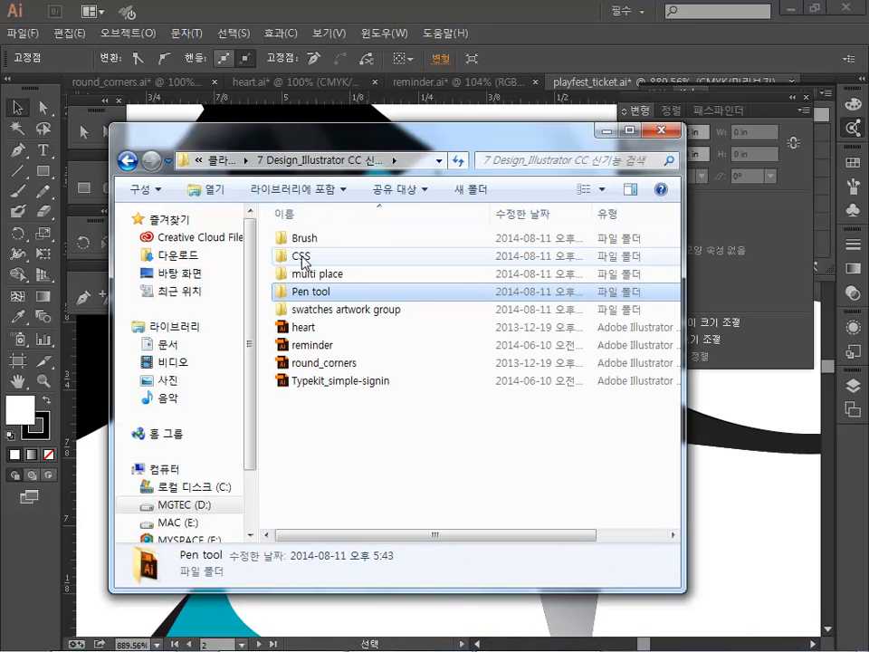
pyautogui.doubleClick(312, 275)
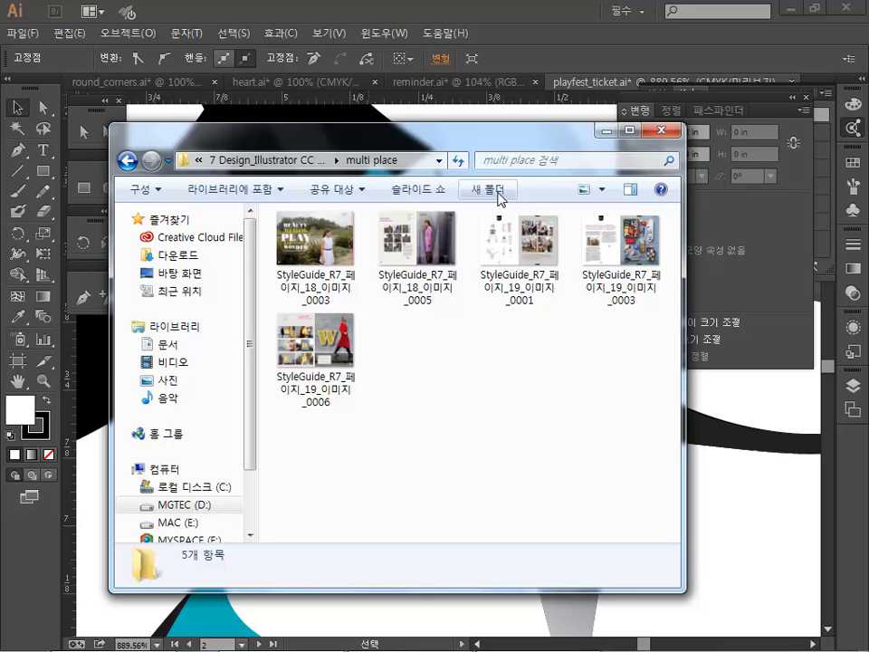
pyautogui.click(307, 161)
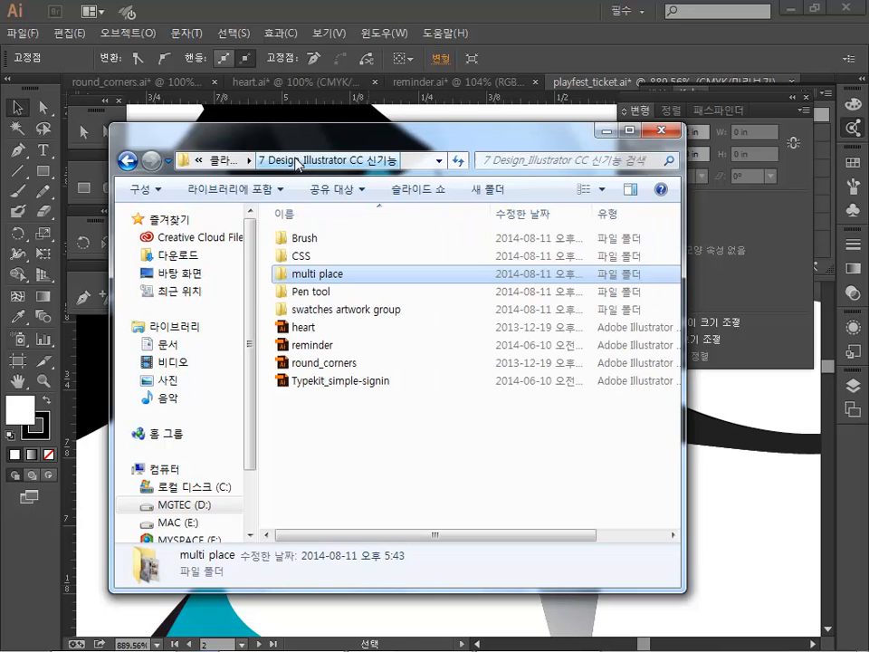
pyautogui.doubleClick(330, 275)
pyautogui.click(457, 113)
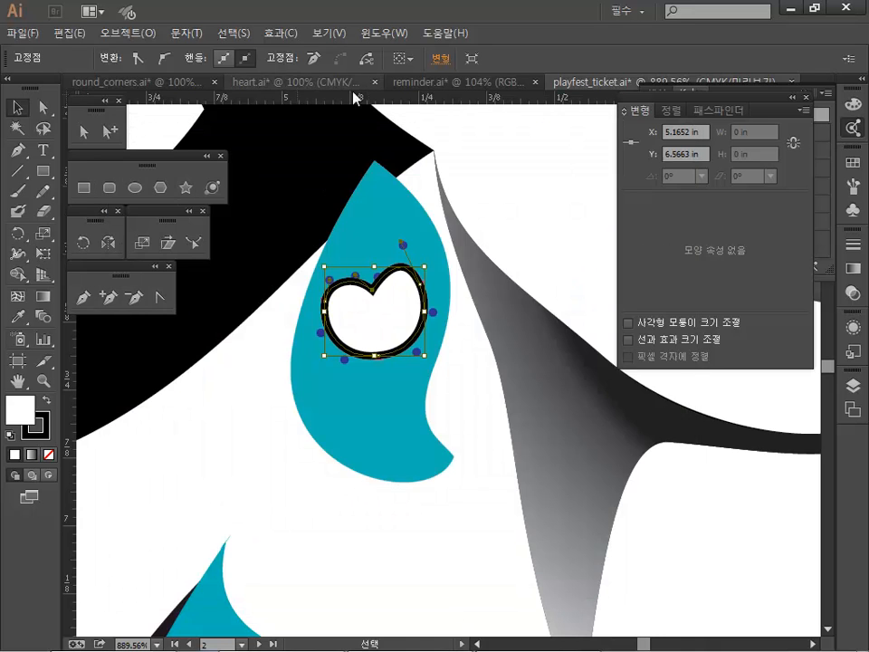
# - Fit the ticket artboard in the window and reframe it to show the Front and Inside Spread layouts
pyautogui.click(27, 34)
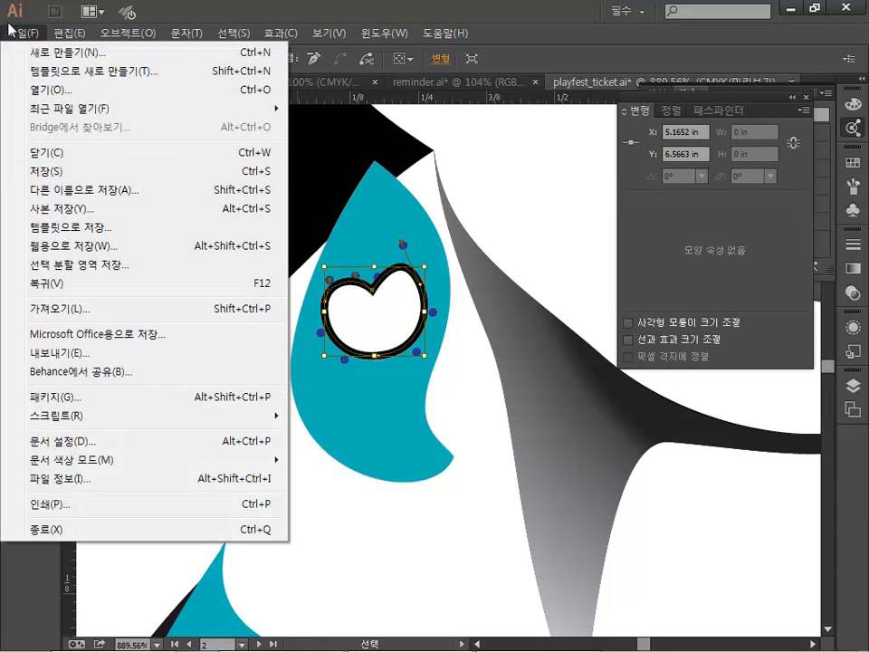
pyautogui.click(19, 33)
pyautogui.click(17, 383)
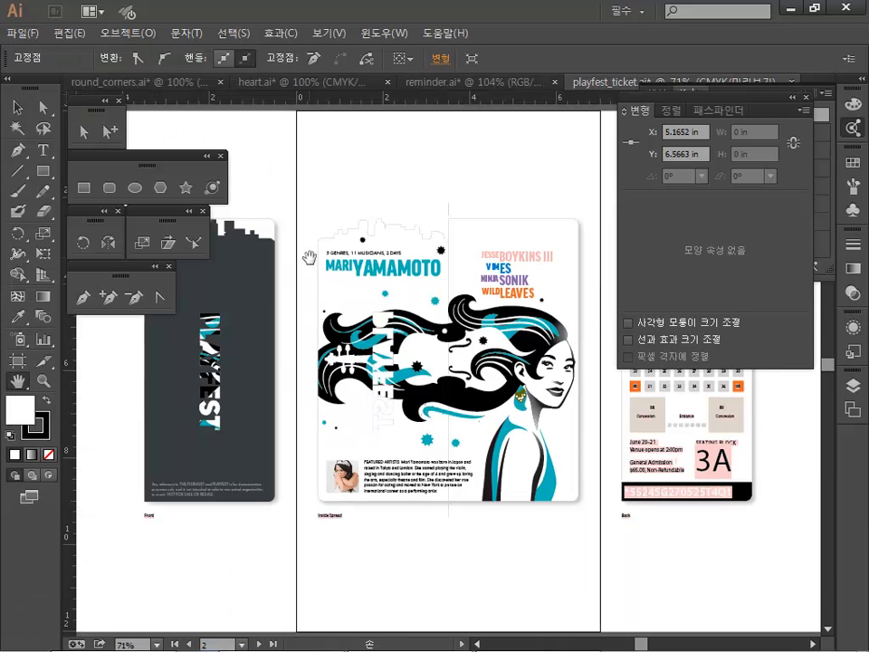
pyautogui.moveTo(317, 208); pyautogui.dragTo(409, 281)
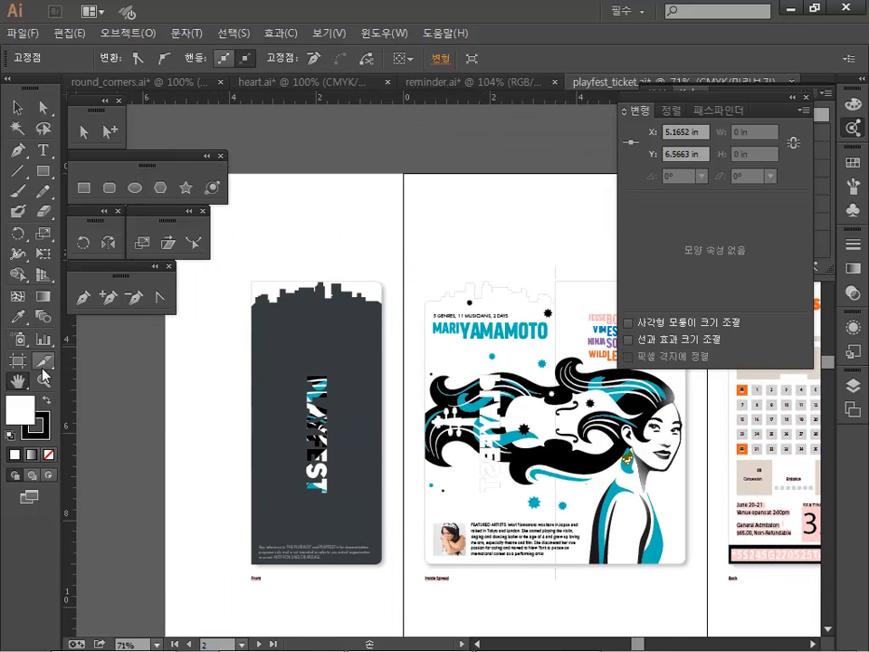
# - Load all five StyleGuide images from the multi place folder for placement as linked files
pyautogui.press('z')
pyautogui.moveTo(241, 174); pyautogui.dragTo(637, 457)
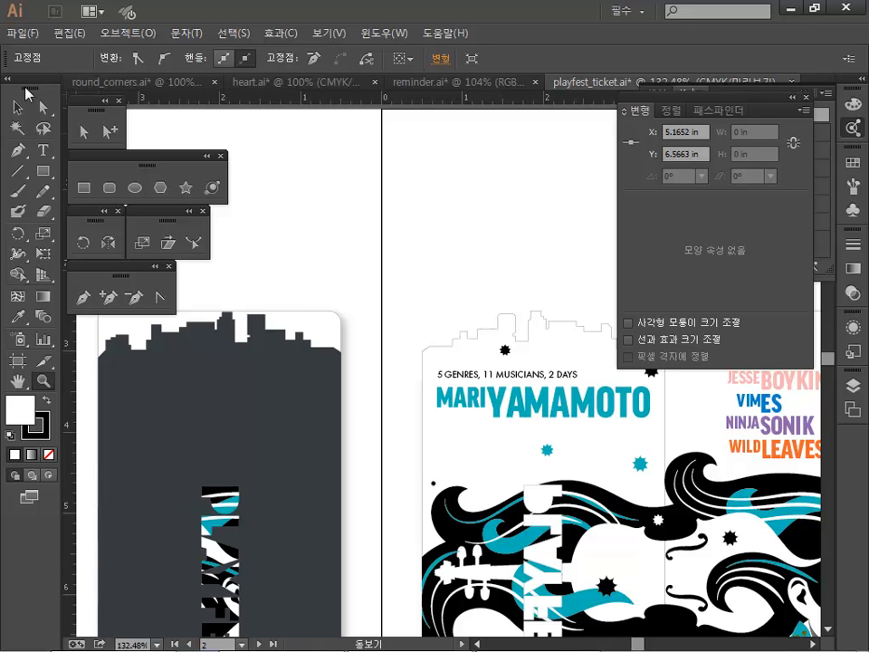
pyautogui.click(23, 34)
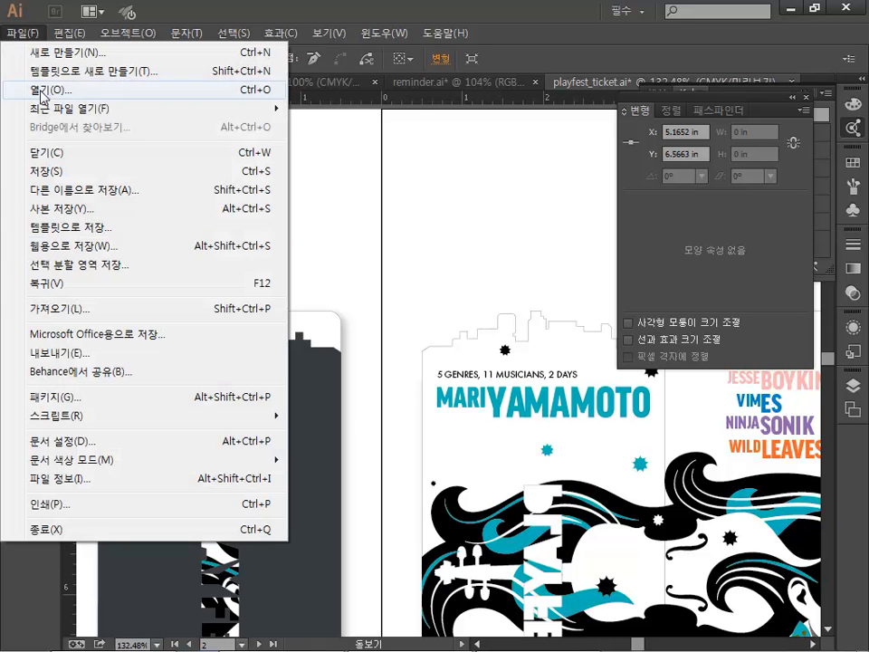
pyautogui.click(103, 319)
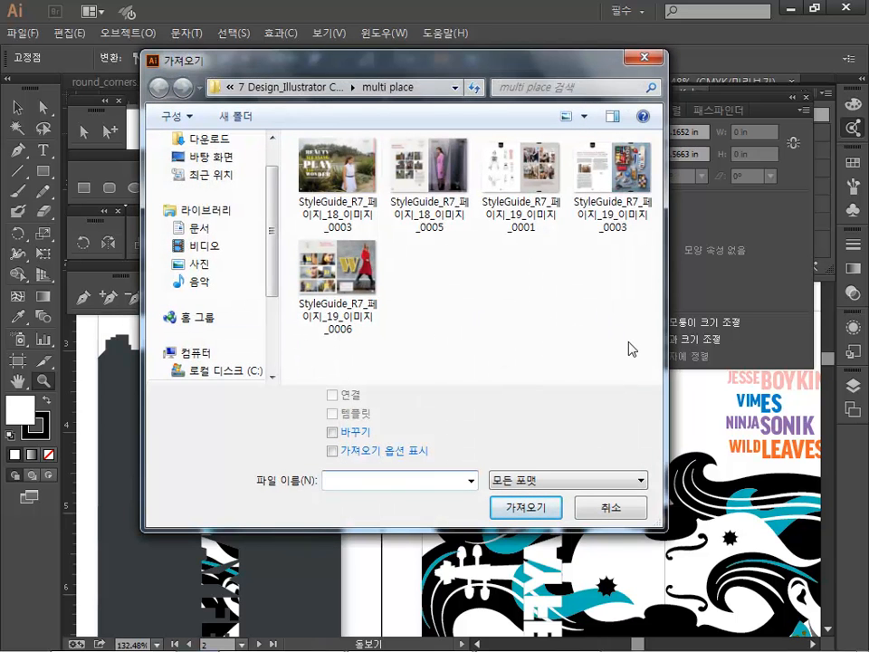
pyautogui.moveTo(638, 344); pyautogui.dragTo(311, 163)
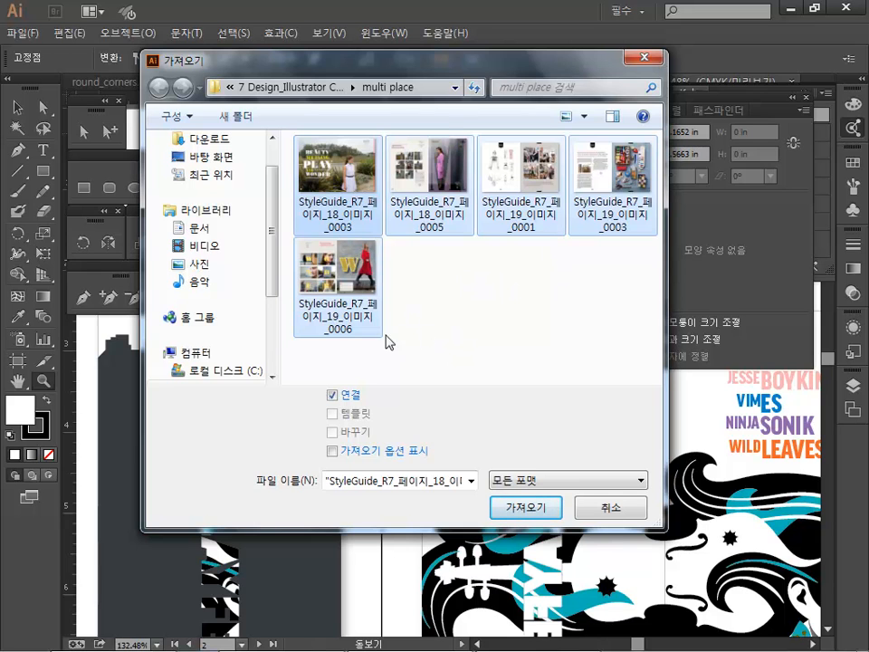
pyautogui.click(331, 395)
pyautogui.click(520, 512)
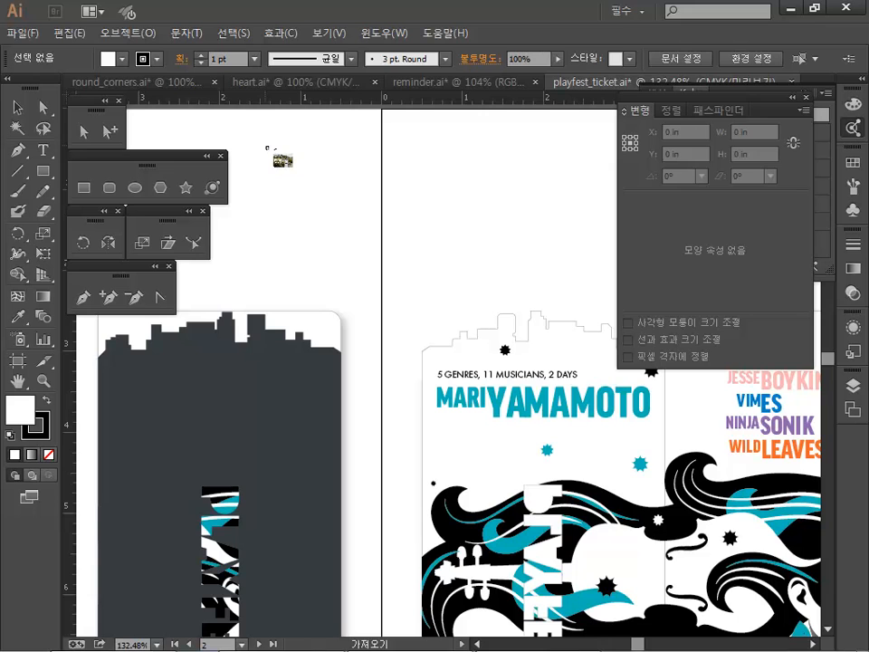
# - Cycle through the loaded images and place all five at original size across the upper part of the Front and Inside Spread artboards
pyautogui.press('Right')
pyautogui.press('Right')
pyautogui.press('Right')
pyautogui.press('Right')
pyautogui.press('Right')
pyautogui.press('Right')
pyautogui.click(243, 131)
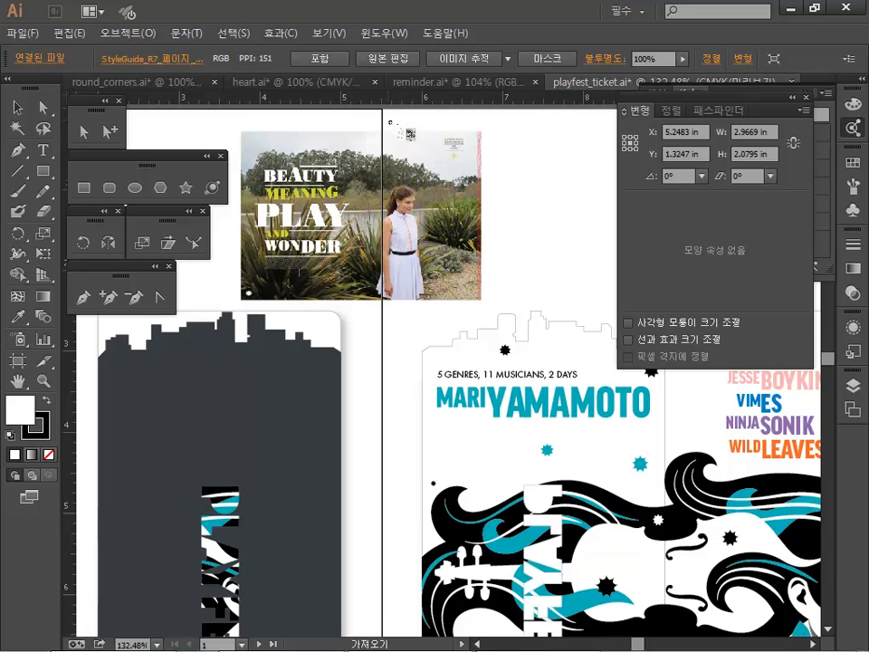
pyautogui.click(384, 120)
pyautogui.click(362, 327)
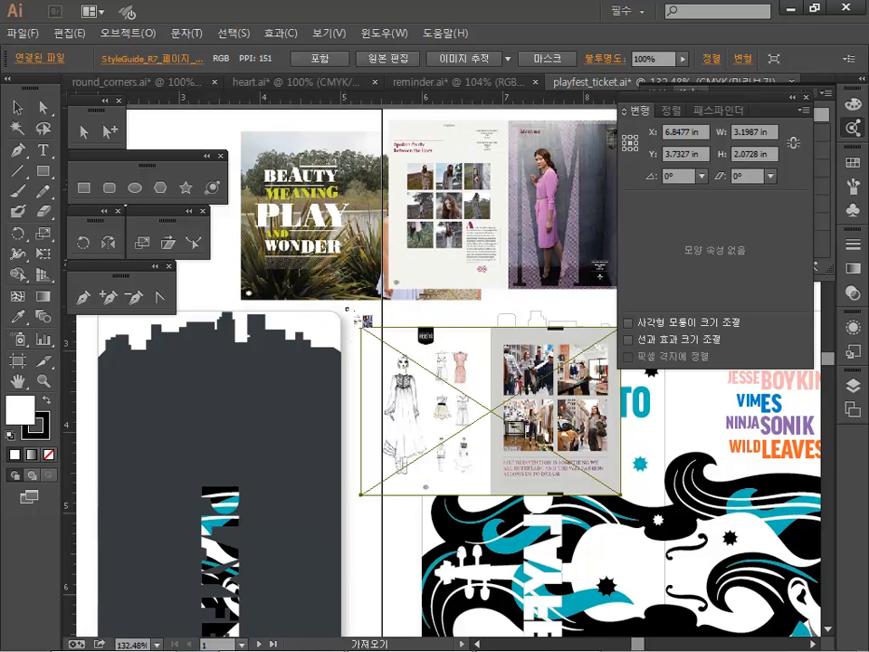
pyautogui.click(345, 308)
pyautogui.click(225, 256)
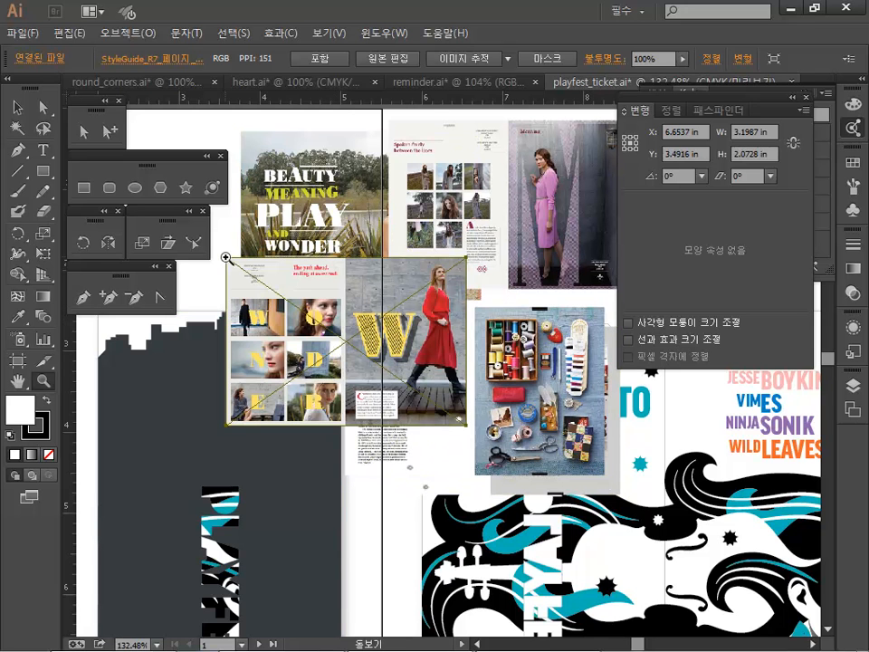
# - Switch to File Explorer and open the Illustrator file flower_brush from the Brush folder
pyautogui.click(298, 82)
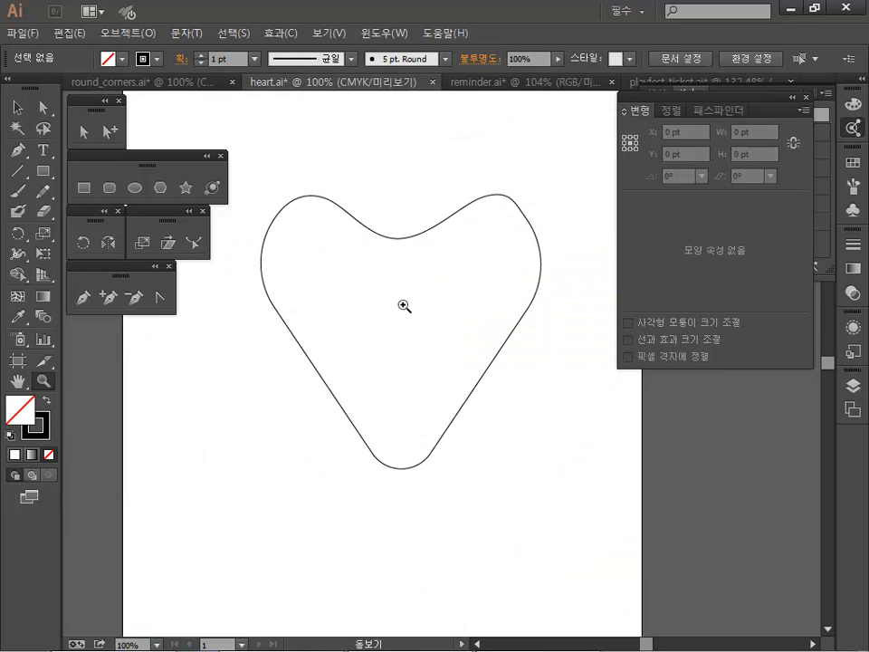
pyautogui.moveTo(374, 287); pyautogui.dragTo(369, 130)
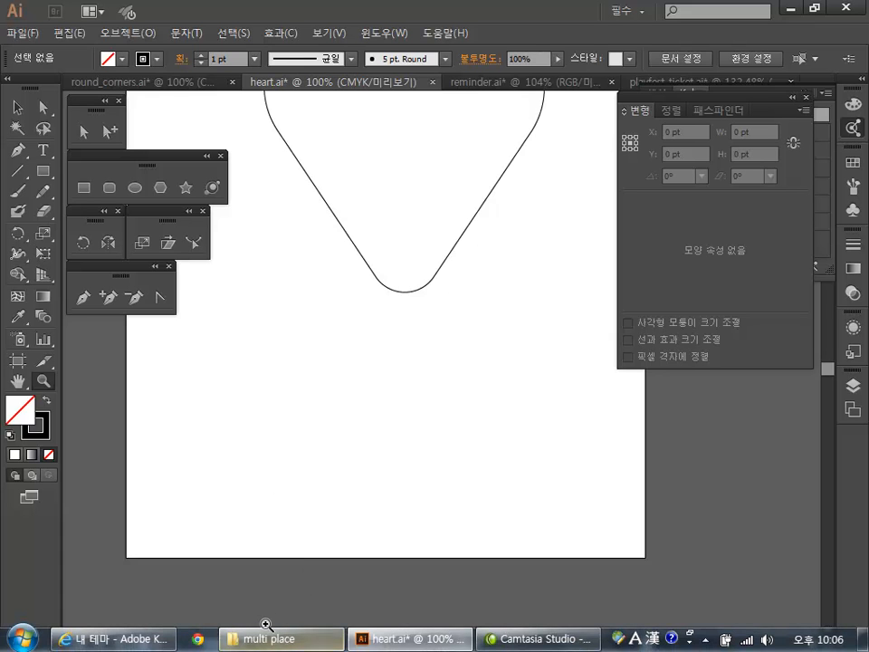
pyautogui.click(273, 645)
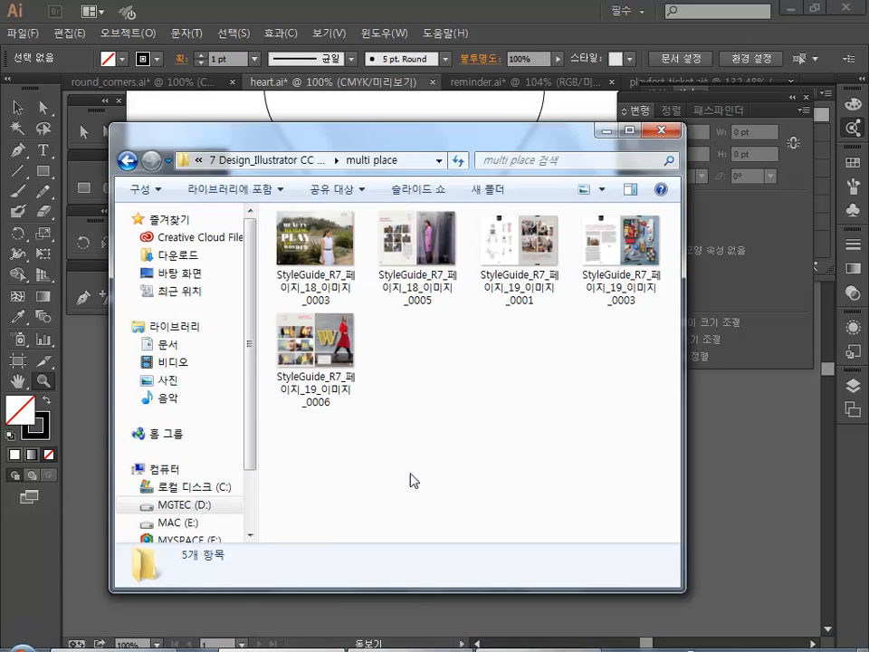
pyautogui.click(298, 163)
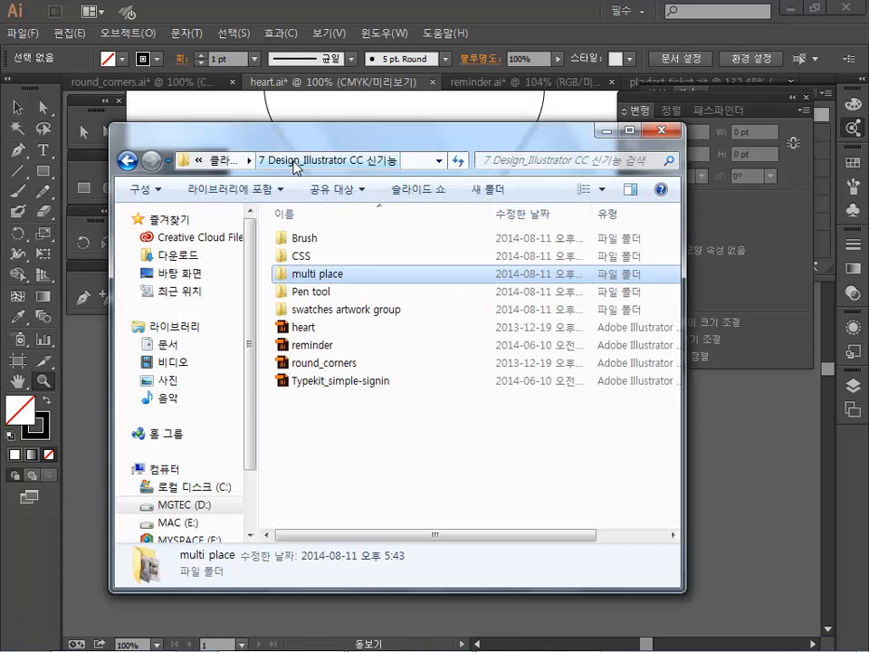
pyautogui.doubleClick(304, 237)
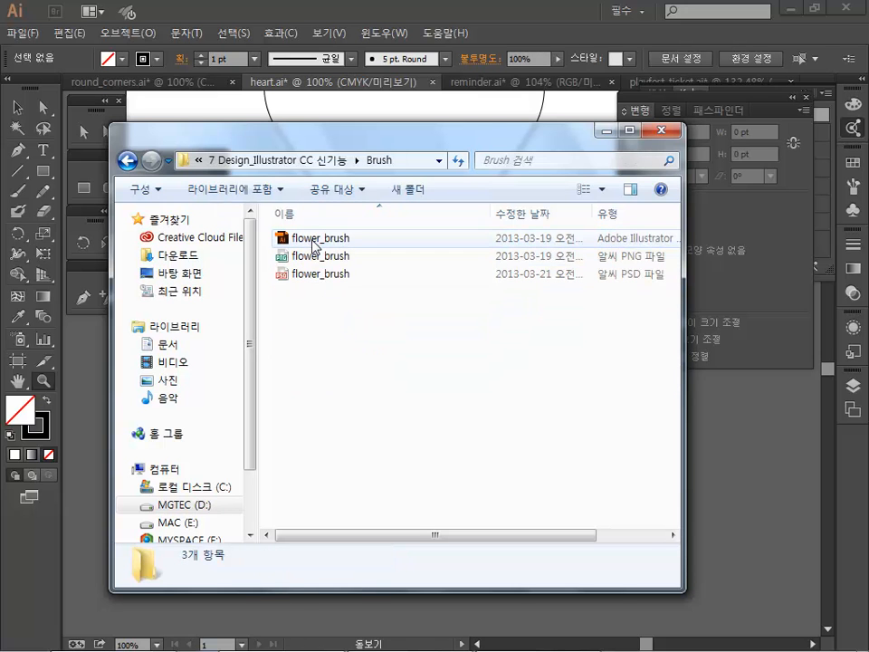
pyautogui.click(352, 237)
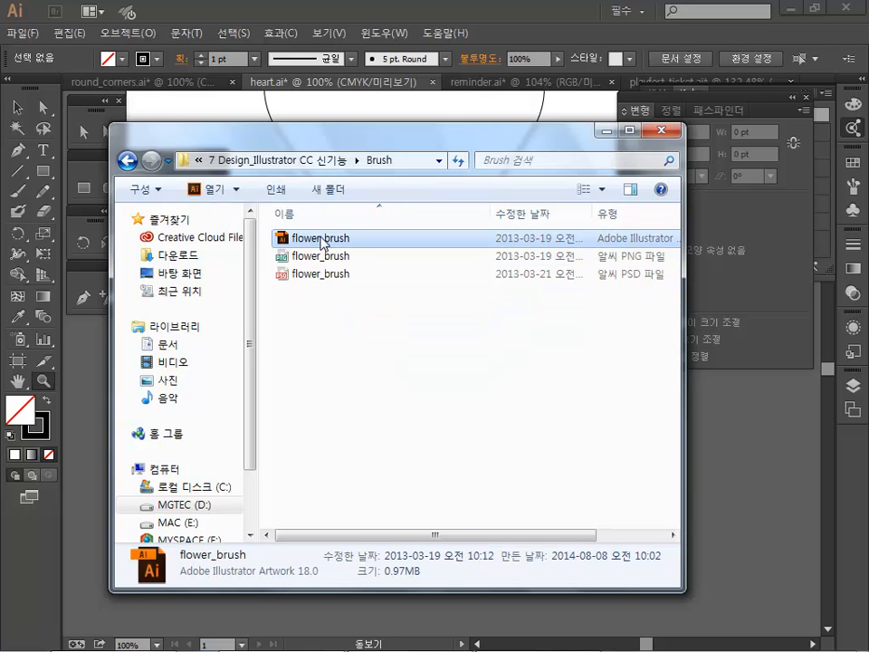
pyautogui.doubleClick(322, 240)
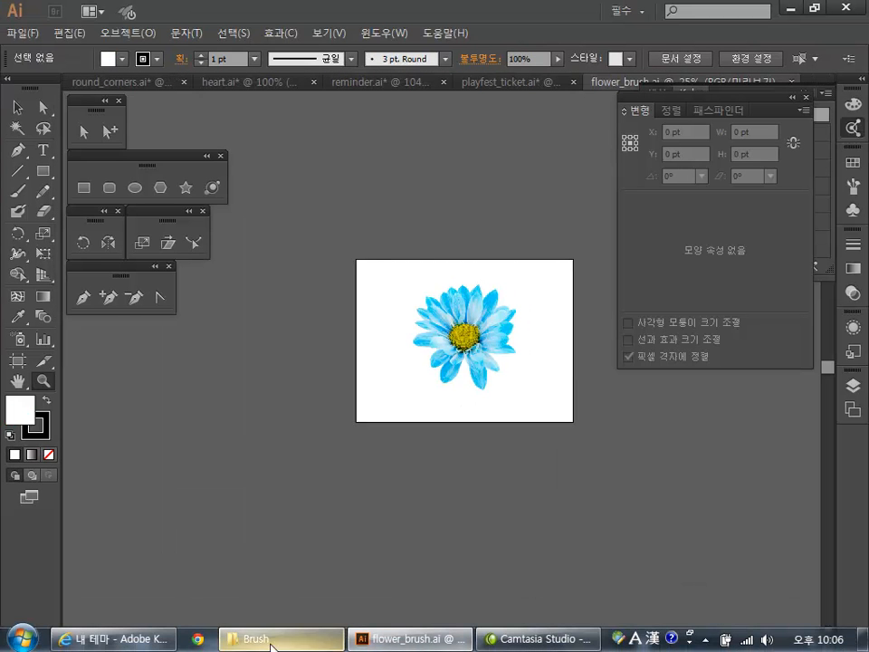
# - Switch back to File Explorer, check the PNG and PSD versions of flower_brush, and return to Illustrator
pyautogui.click(272, 639)
pyautogui.click(324, 256)
pyautogui.click(317, 274)
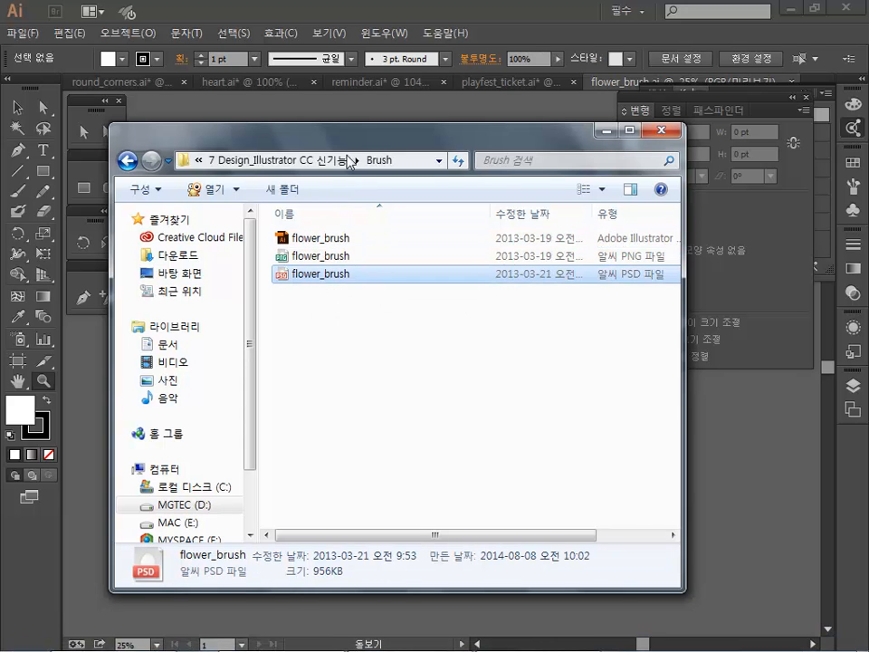
pyautogui.click(347, 102)
# - Select the flower image, scale it down to about 319 by 313 pt and place it in the artboard's upper-left area
pyautogui.click(74, 141)
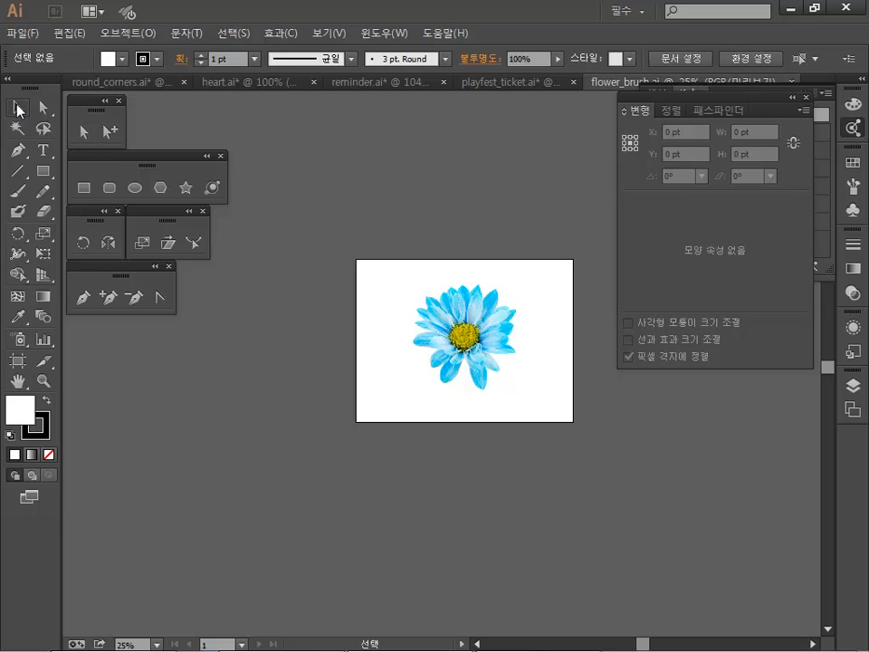
pyautogui.click(451, 355)
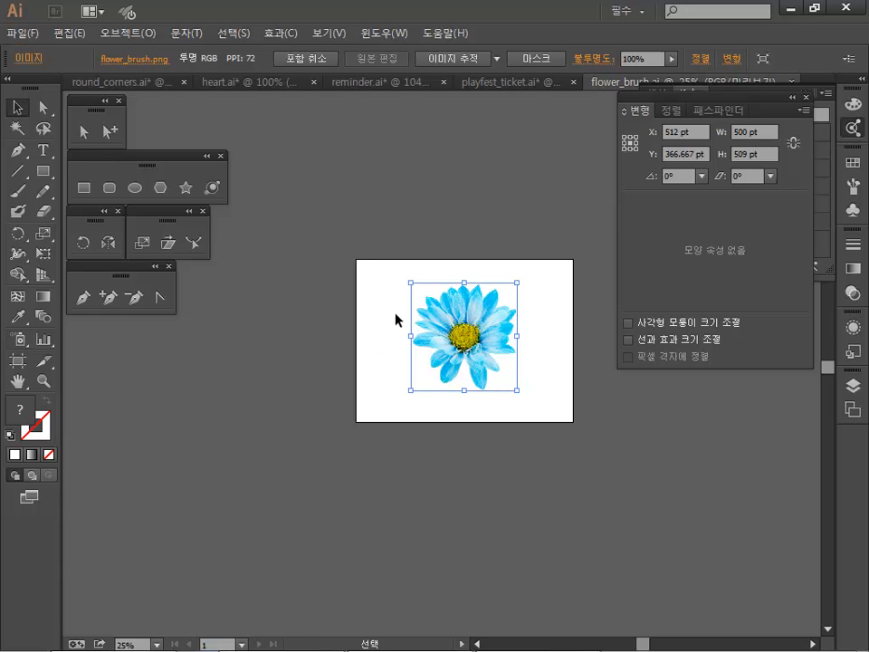
pyautogui.moveTo(517, 390); pyautogui.dragTo(440, 332)
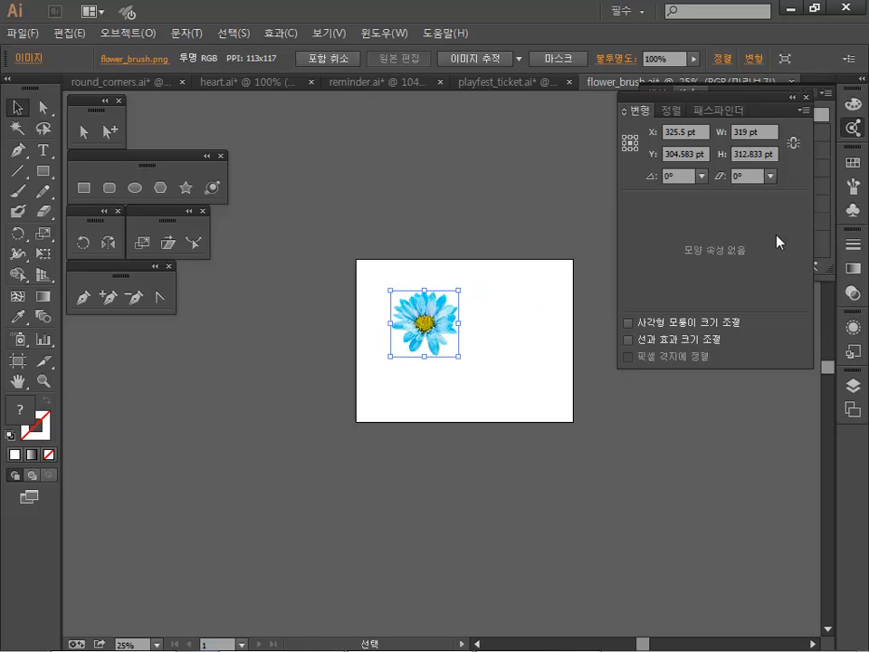
# - Create an art brush from the flower image, keeping the option that stretches it to fit the stroke length
pyautogui.click(854, 186)
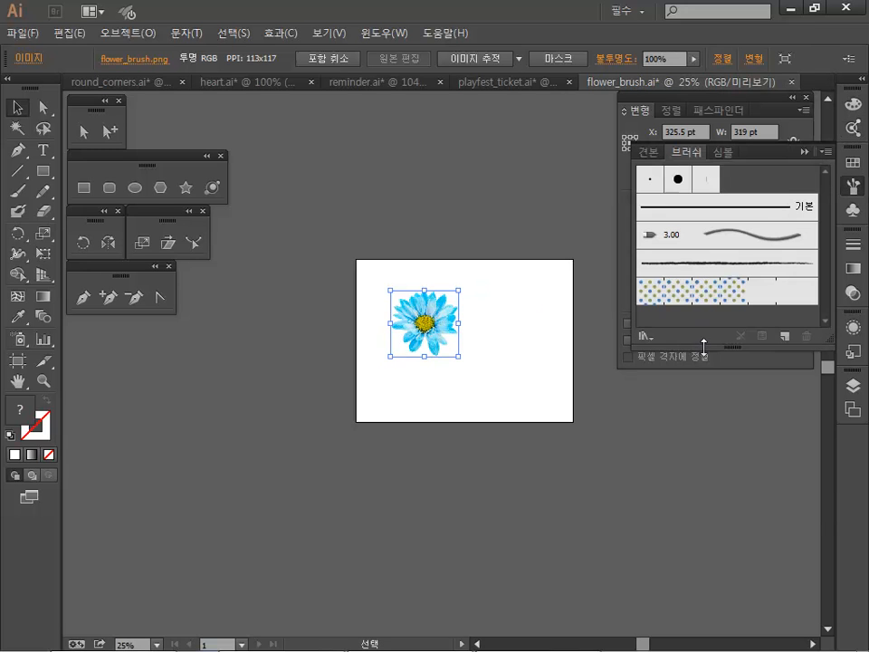
pyautogui.moveTo(730, 345)
pyautogui.mouseDown()
pyautogui.moveTo(739, 450)
pyautogui.moveTo(731, 520)
pyautogui.mouseUp()
pyautogui.moveTo(427, 326)
pyautogui.mouseDown()
pyautogui.moveTo(691, 333)
pyautogui.moveTo(714, 350)
pyautogui.mouseUp()
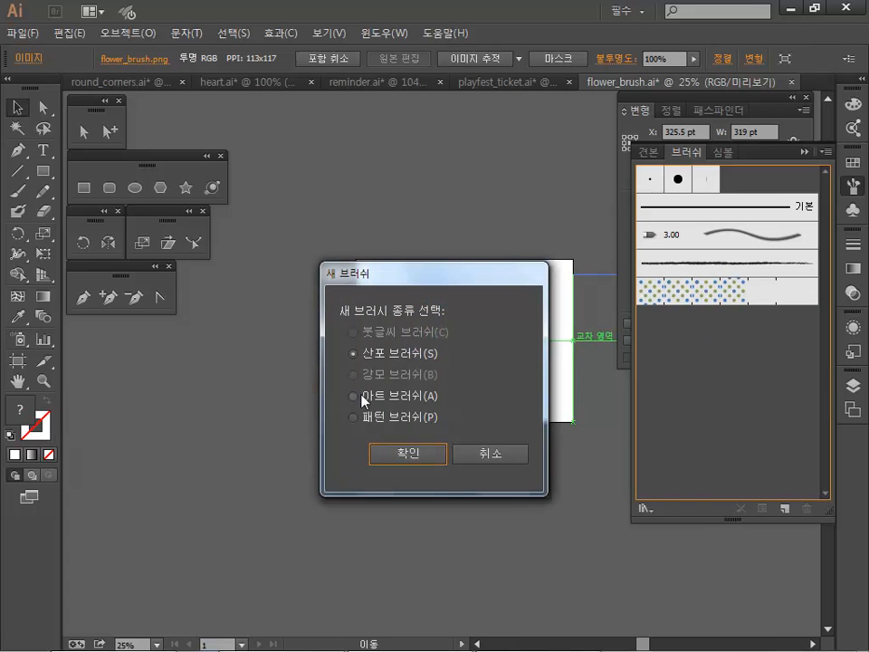
pyautogui.click(355, 397)
pyautogui.click(395, 452)
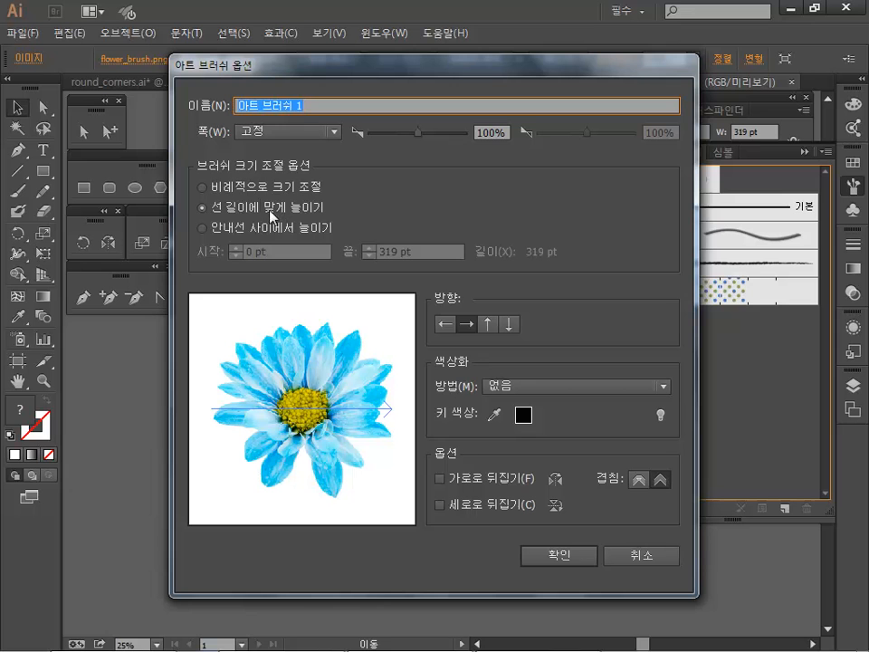
pyautogui.click(558, 555)
# - Try a curved paintbrush stroke below the flower with the new art brush and undo it
pyautogui.click(17, 190)
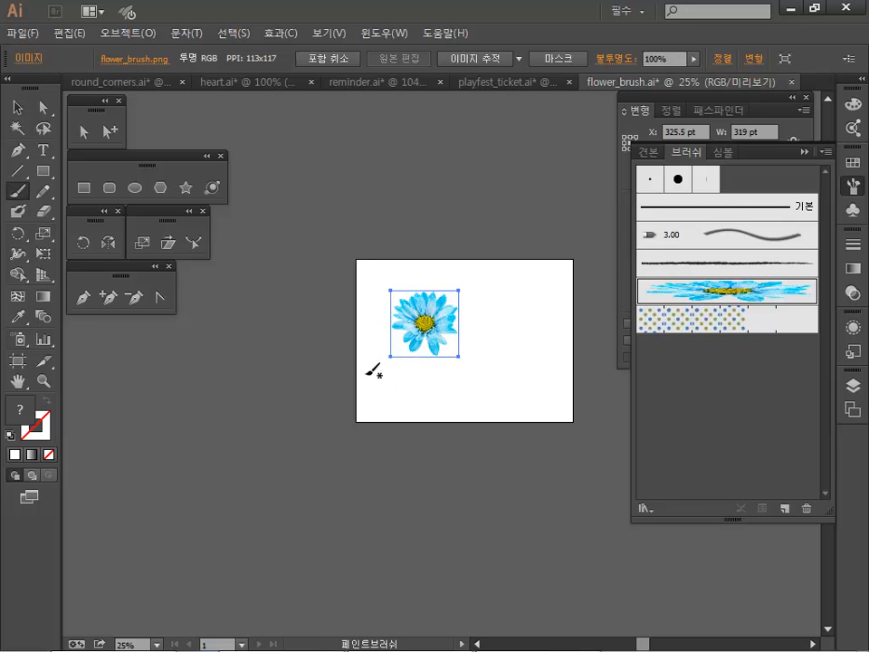
pyautogui.moveTo(368, 377)
pyautogui.mouseDown()
pyautogui.moveTo(393, 393)
pyautogui.moveTo(451, 398)
pyautogui.mouseUp()
pyautogui.moveTo(529, 309); pyautogui.dragTo(530, 308)
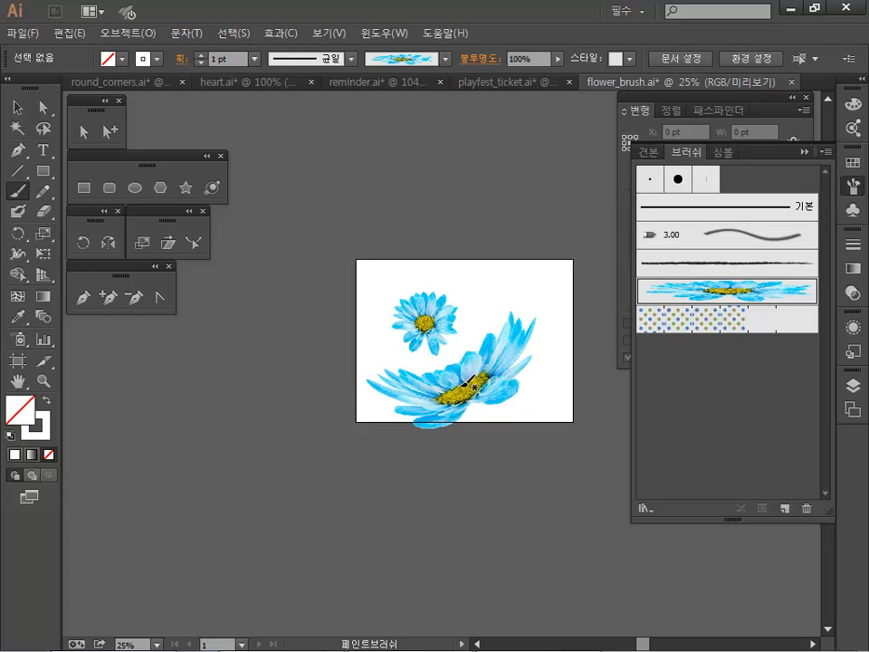
pyautogui.hotkey('ctrl', 'z')
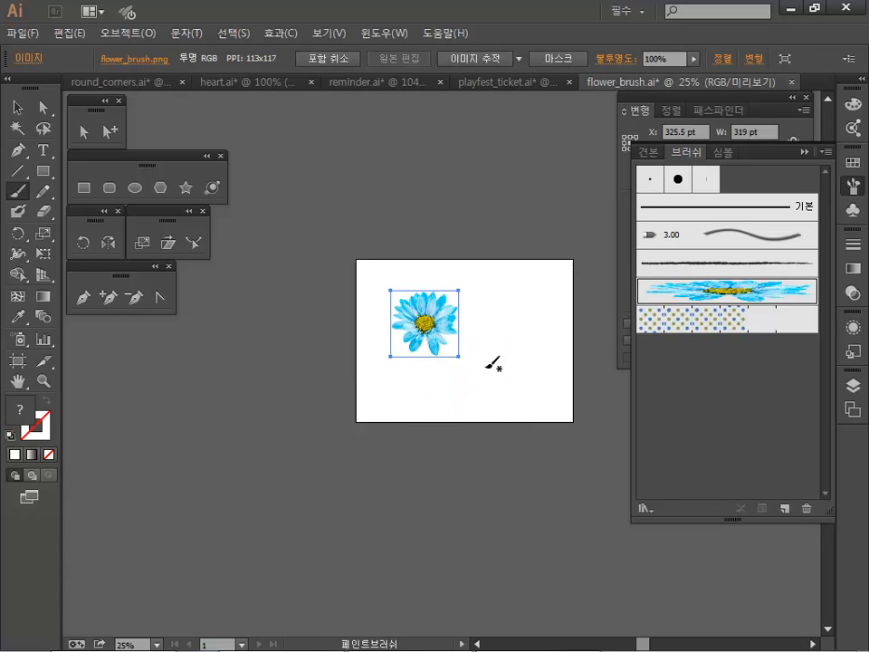
# - Start a second art brush from the flower image
pyautogui.click(25, 110)
pyautogui.moveTo(424, 323); pyautogui.dragTo(759, 411)
pyautogui.click(345, 348)
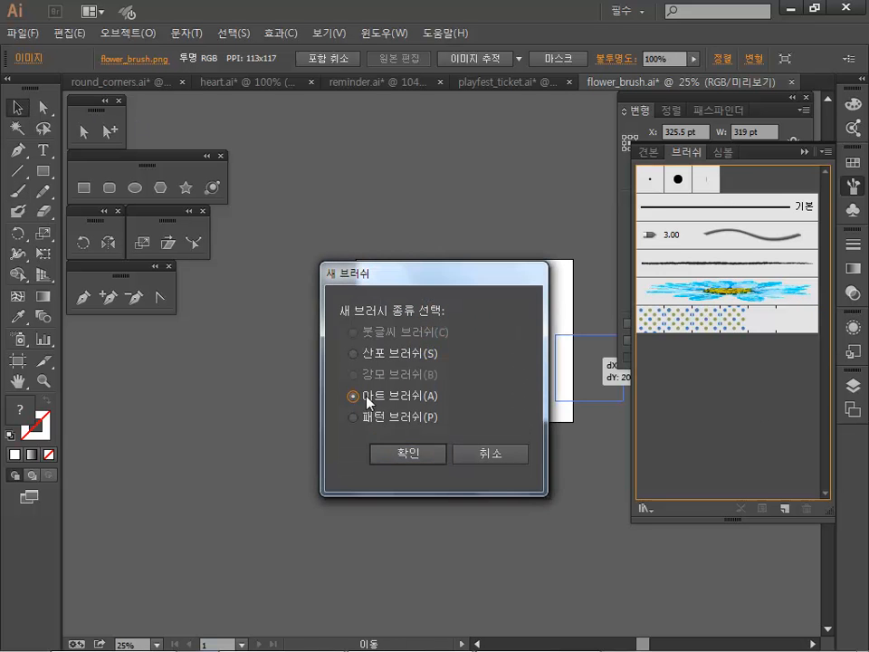
pyautogui.click(398, 458)
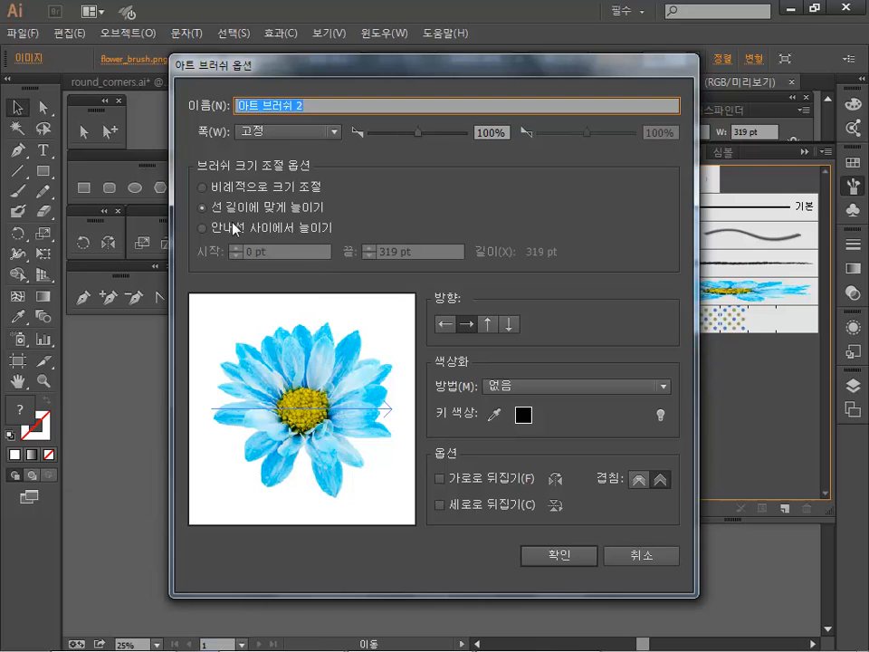
# - Set the second art brush to stretch between guides from 0 pt to 165 pt and create it
pyautogui.click(231, 229)
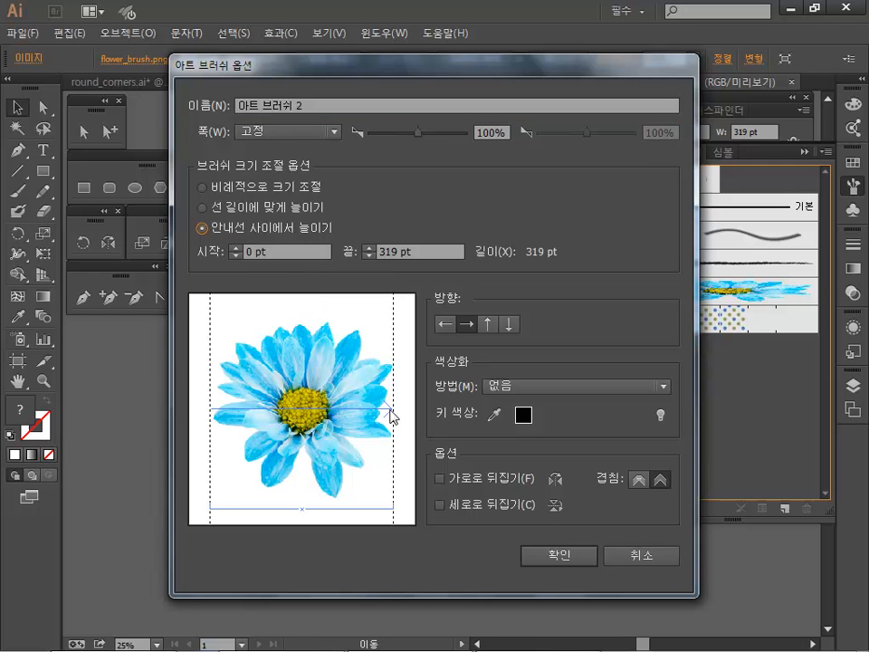
pyautogui.moveTo(392, 416); pyautogui.dragTo(304, 412)
pyautogui.click(368, 255)
pyautogui.click(369, 256)
pyautogui.click(369, 248)
pyautogui.click(368, 248)
pyautogui.click(368, 248)
pyautogui.click(369, 248)
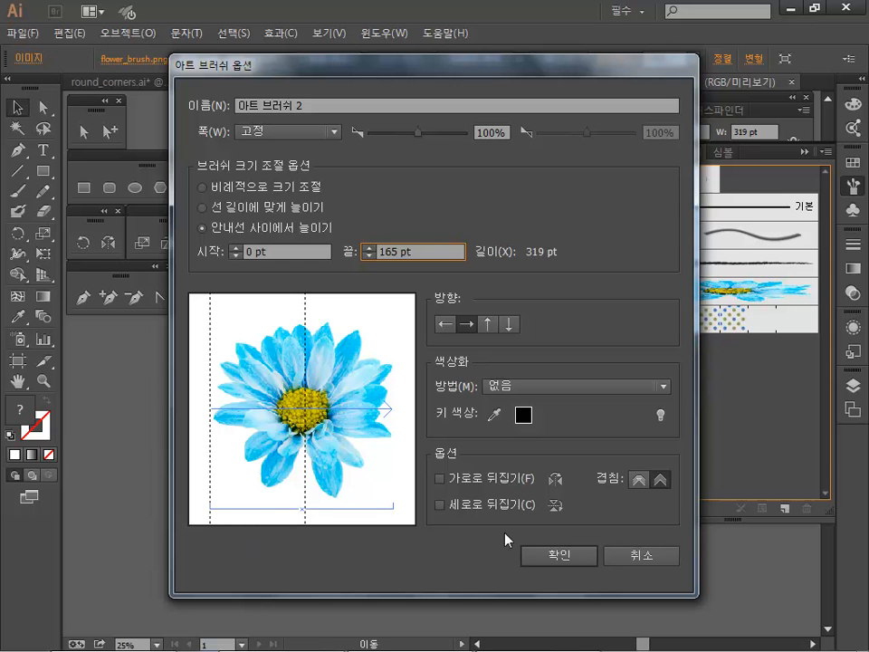
pyautogui.click(559, 555)
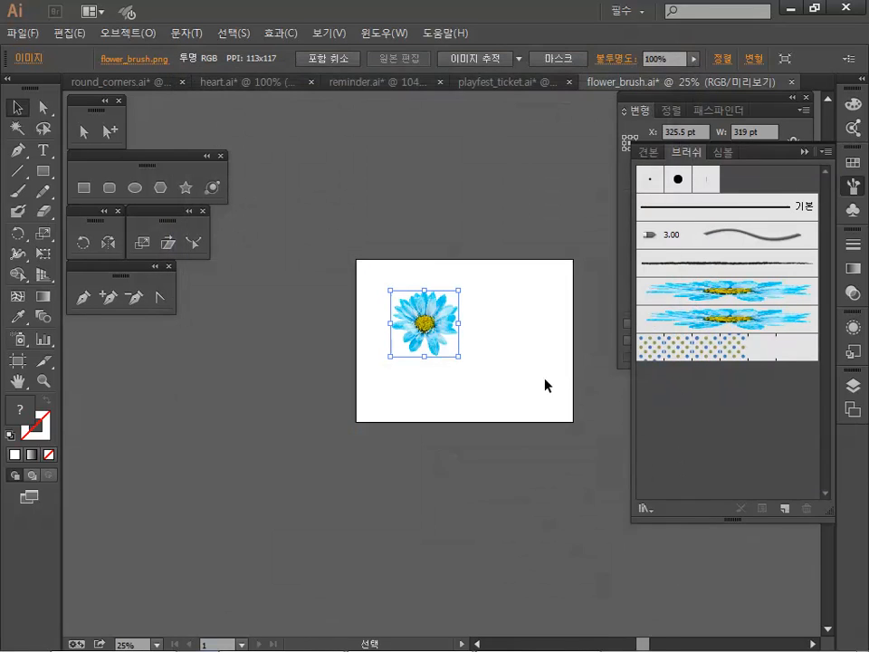
# - Paint a curved stroke with the second flower brush from below the flower up to the artboard's upper-right corner
pyautogui.click(17, 191)
pyautogui.moveTo(372, 372); pyautogui.dragTo(460, 395)
pyautogui.moveTo(559, 286); pyautogui.dragTo(561, 284)
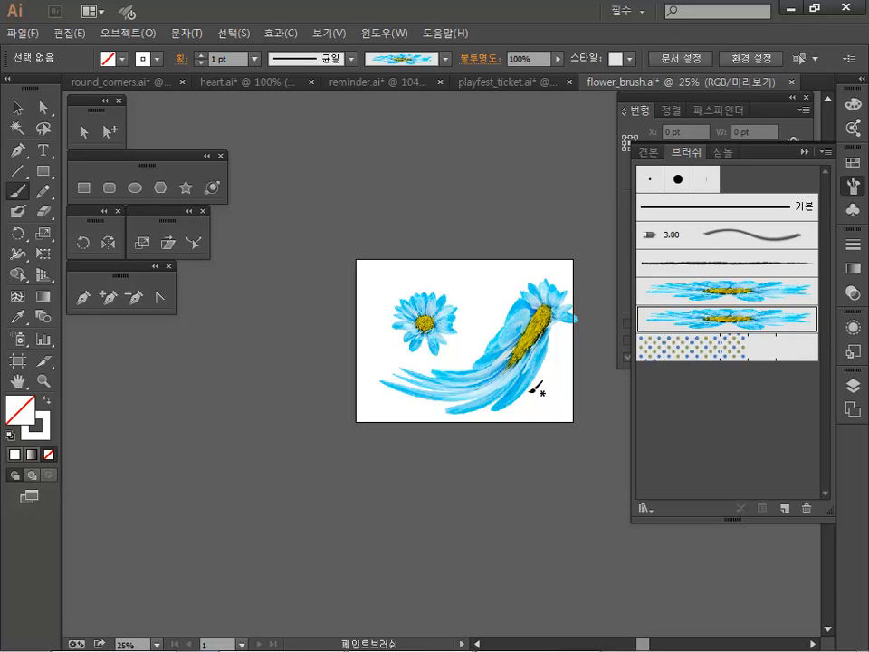
# - Start a new pattern brush and examine the auto-generated tile choices for the outer corner
pyautogui.click(675, 351)
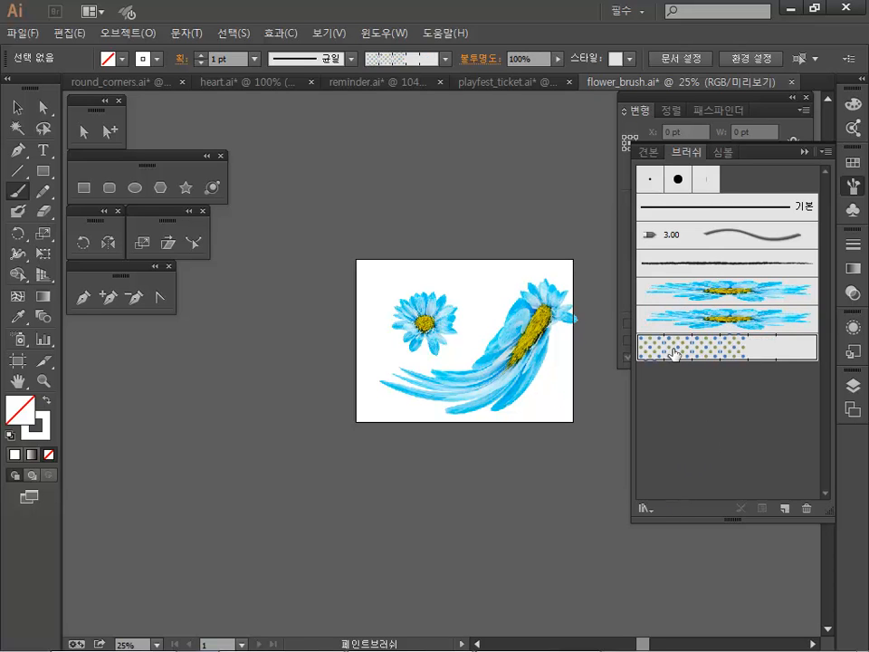
pyautogui.click(785, 507)
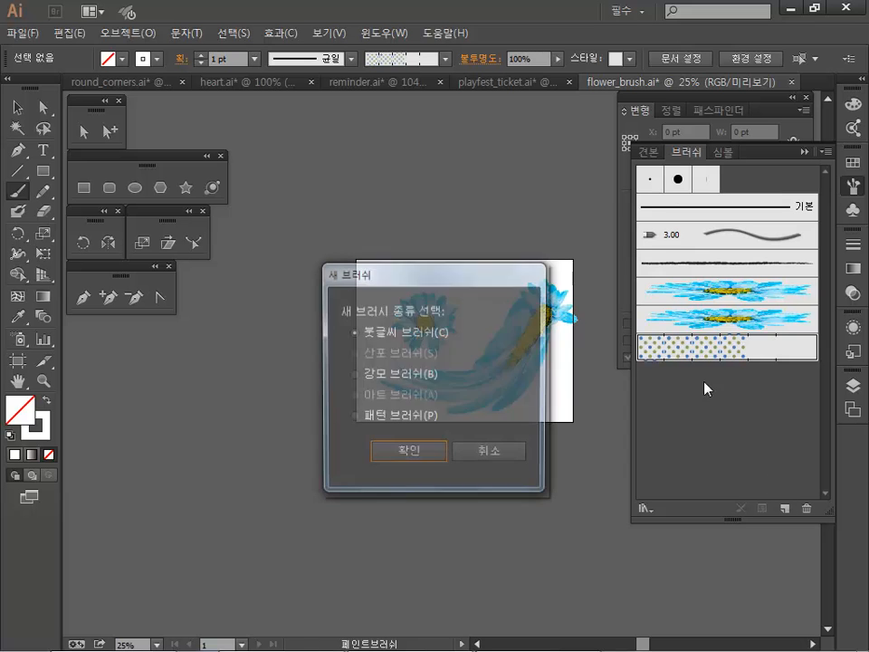
pyautogui.click(376, 418)
pyautogui.click(404, 454)
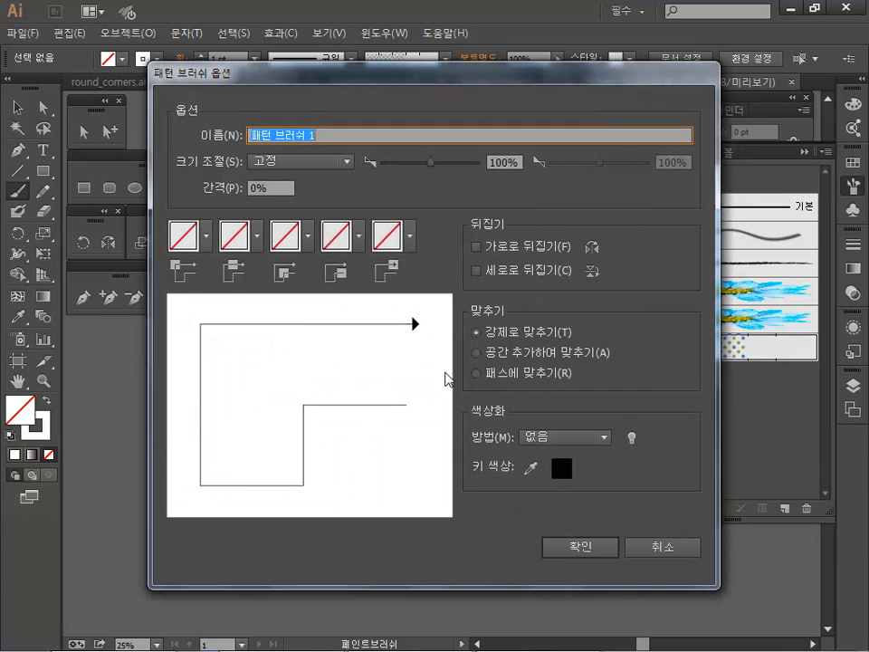
pyautogui.click(208, 238)
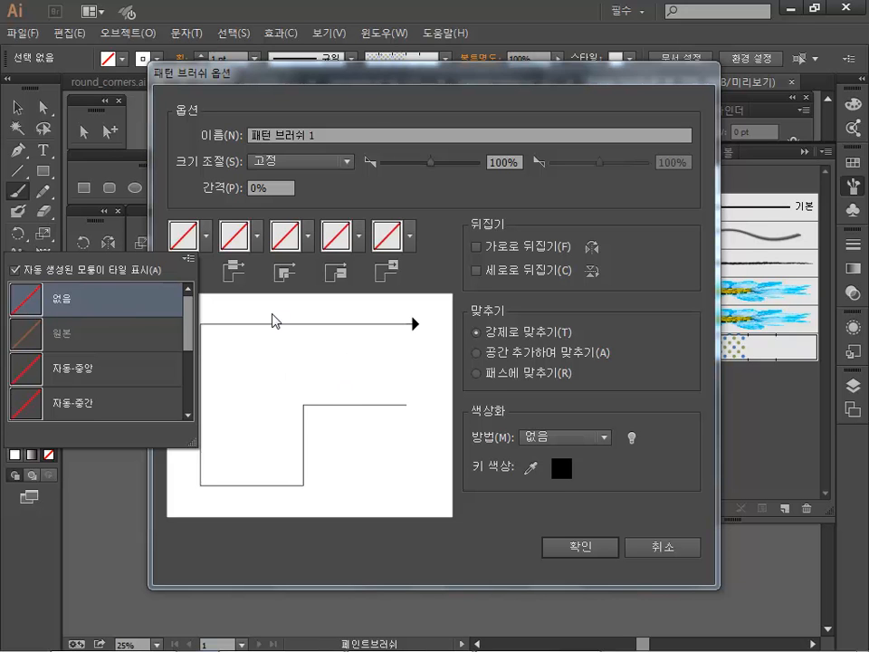
pyautogui.click(192, 264)
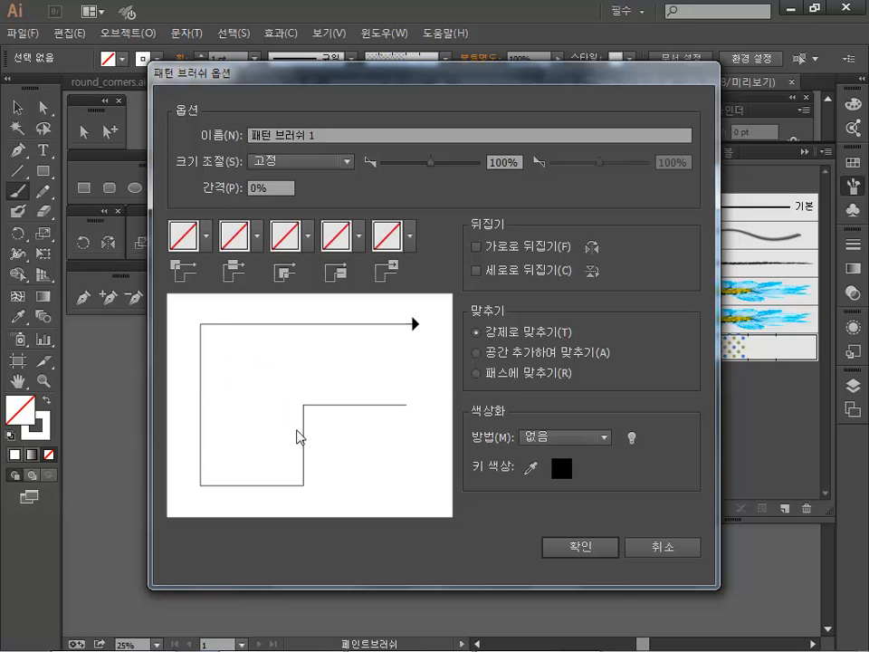
pyautogui.click(584, 548)
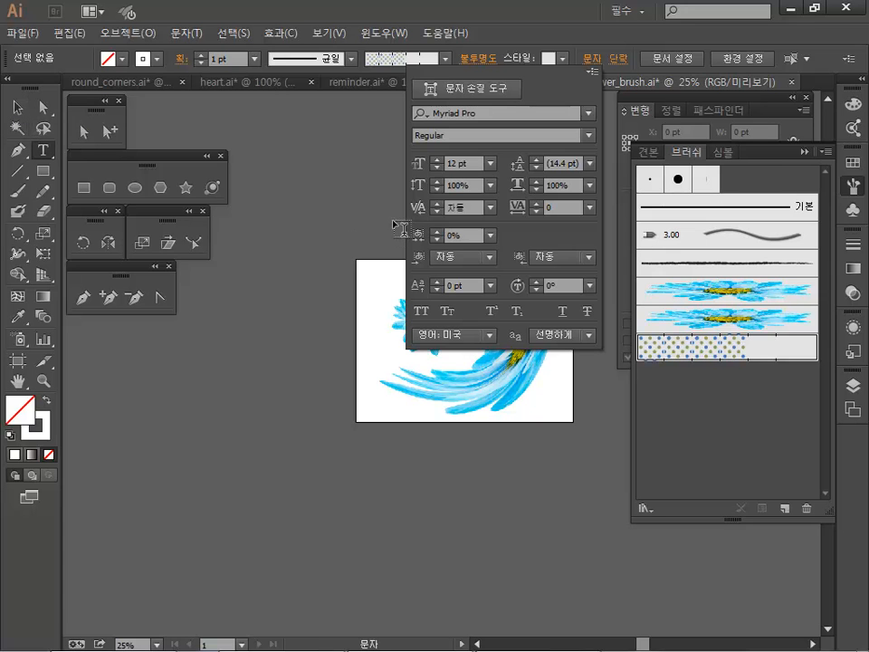
# - Create a new portrait Letter document of 612 × 792 pt and add the text "ADOBE" near the artboard's upper left
pyautogui.click(394, 221)
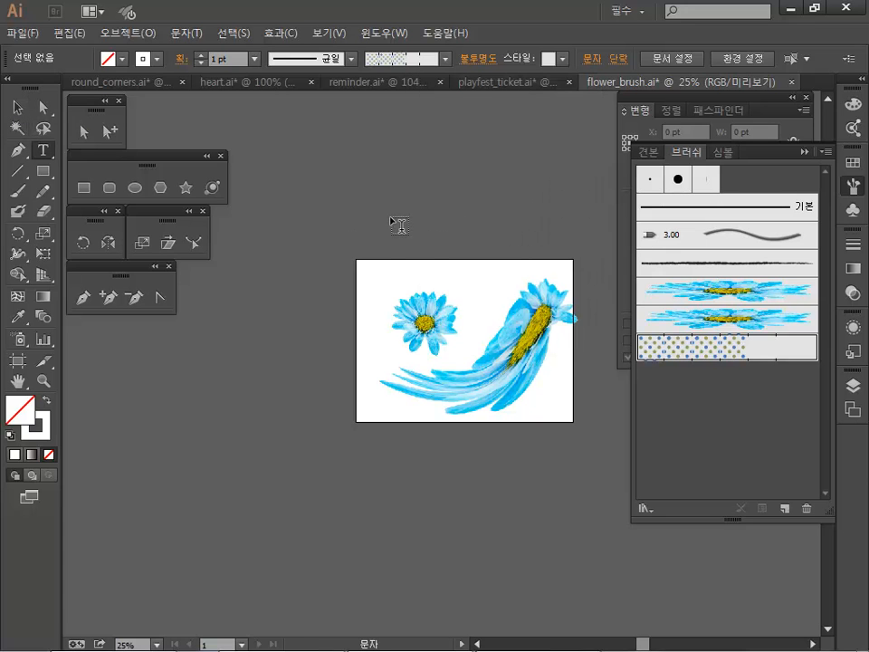
pyautogui.hotkey('ctrl', 'n')
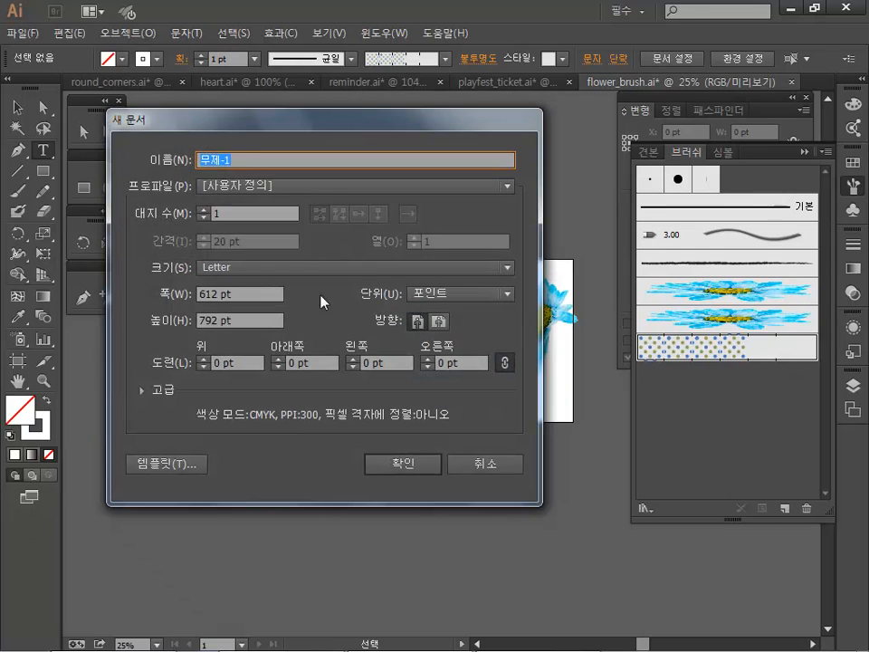
pyautogui.click(391, 472)
pyautogui.click(43, 150)
pyautogui.click(284, 219)
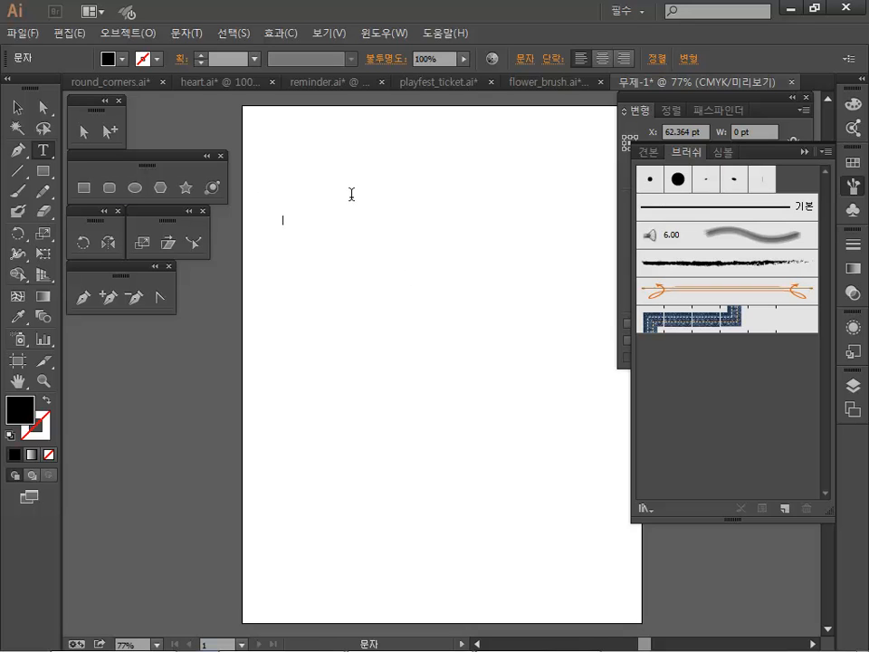
pyautogui.write('ADOBE')
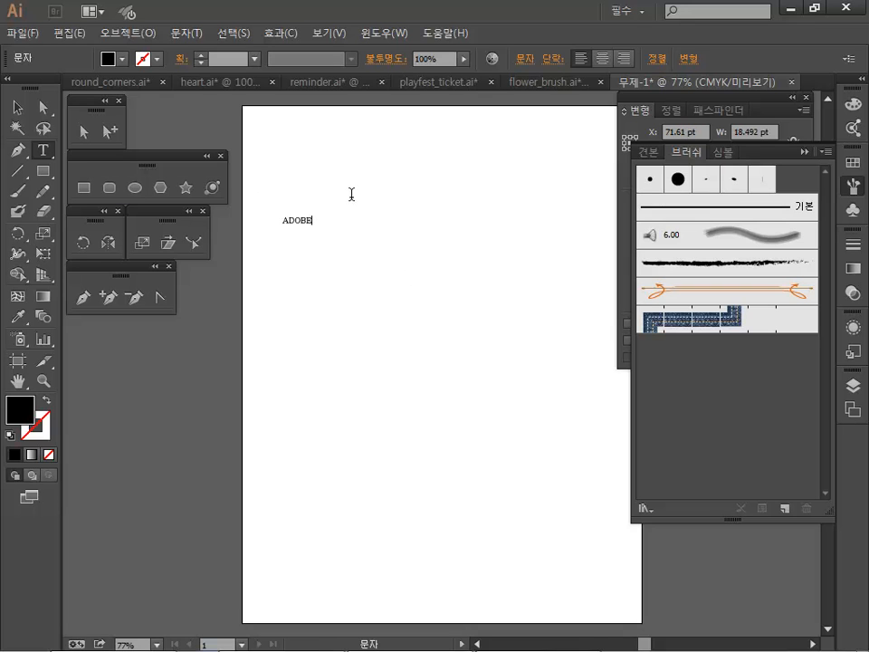
# - Enlarge the ADOBE text to about 439 pt wide and deselect it
pyautogui.hotkey('ctrl', 'a')
pyautogui.moveTo(314, 228); pyautogui.dragTo(571, 369)
pyautogui.hotkey('ctrl', 'shift', 'a')
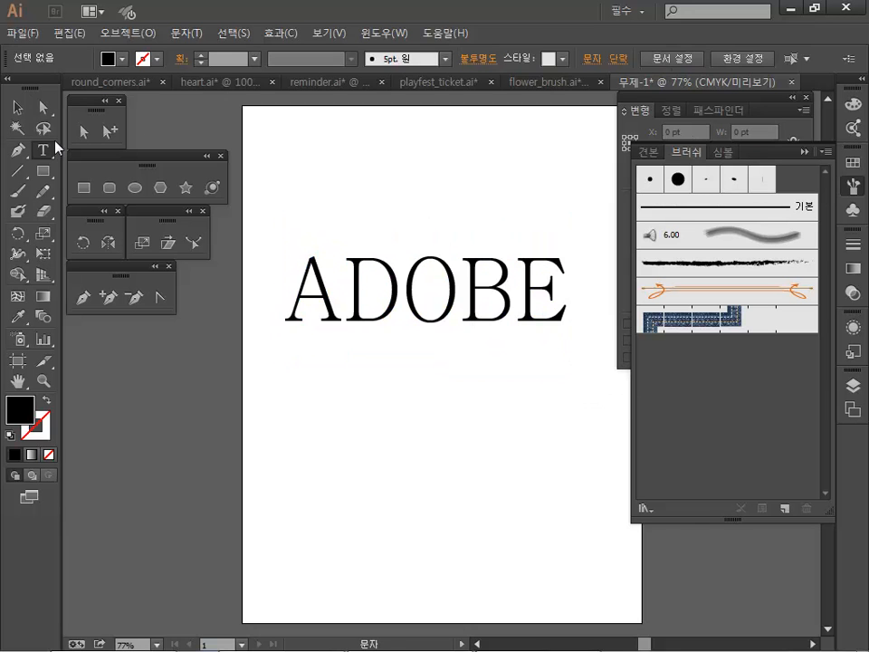
# - Limit the font list to Typekit fonts and set the whole ADOBE text to 본고딕 KR Regular
pyautogui.moveTo(291, 304); pyautogui.dragTo(553, 244)
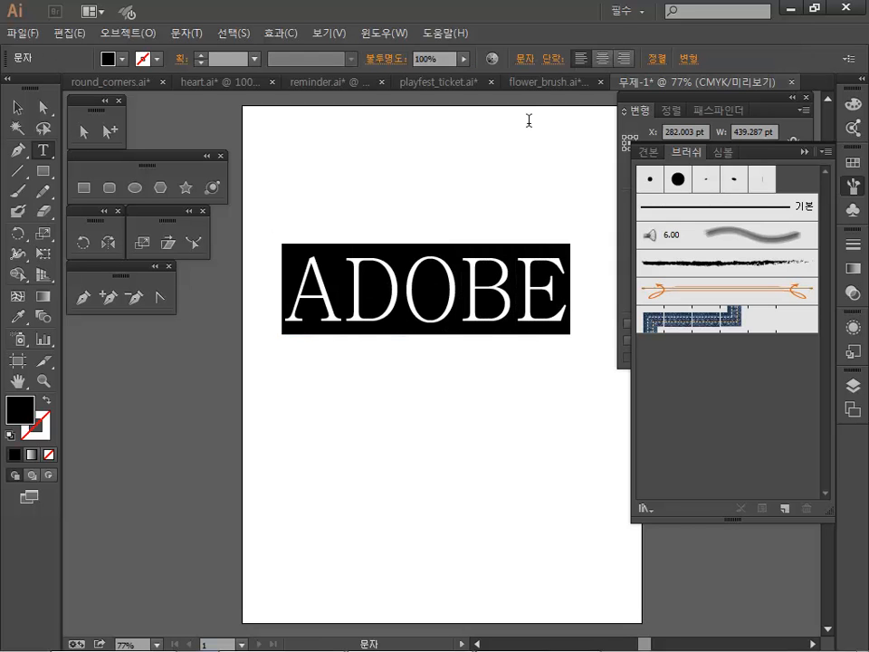
pyautogui.click(524, 59)
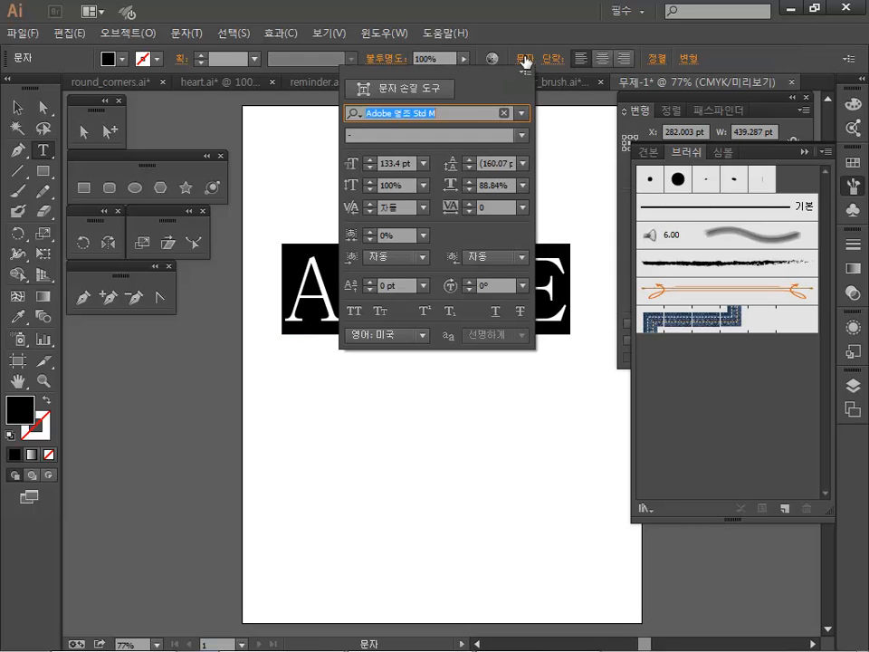
pyautogui.click(522, 113)
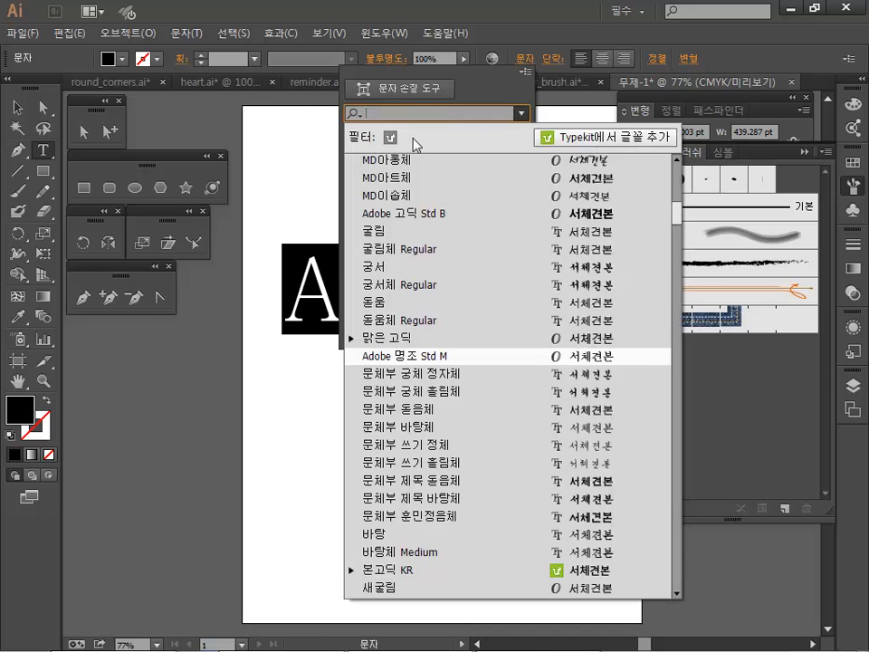
pyautogui.click(389, 136)
pyautogui.click(418, 163)
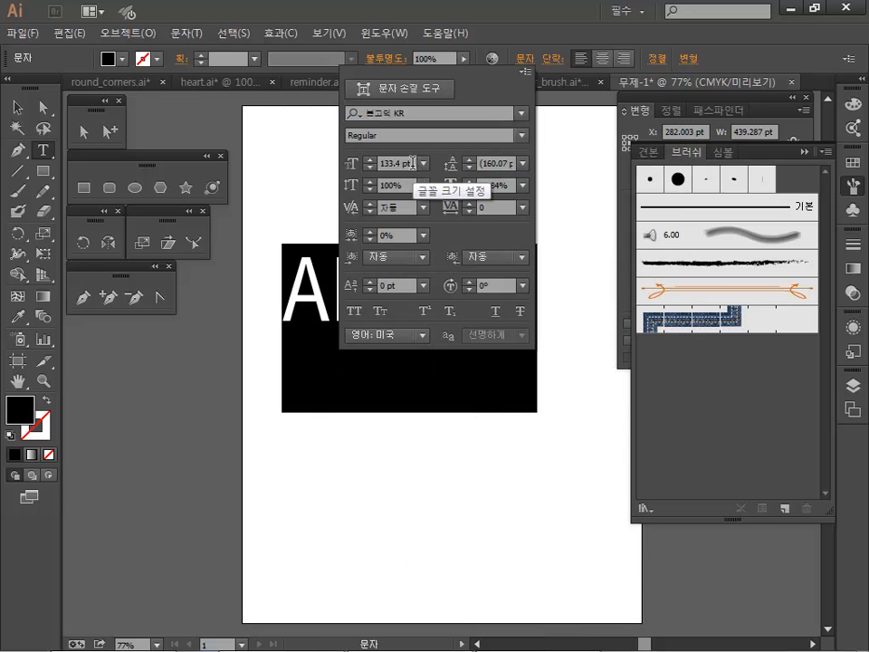
pyautogui.click(503, 36)
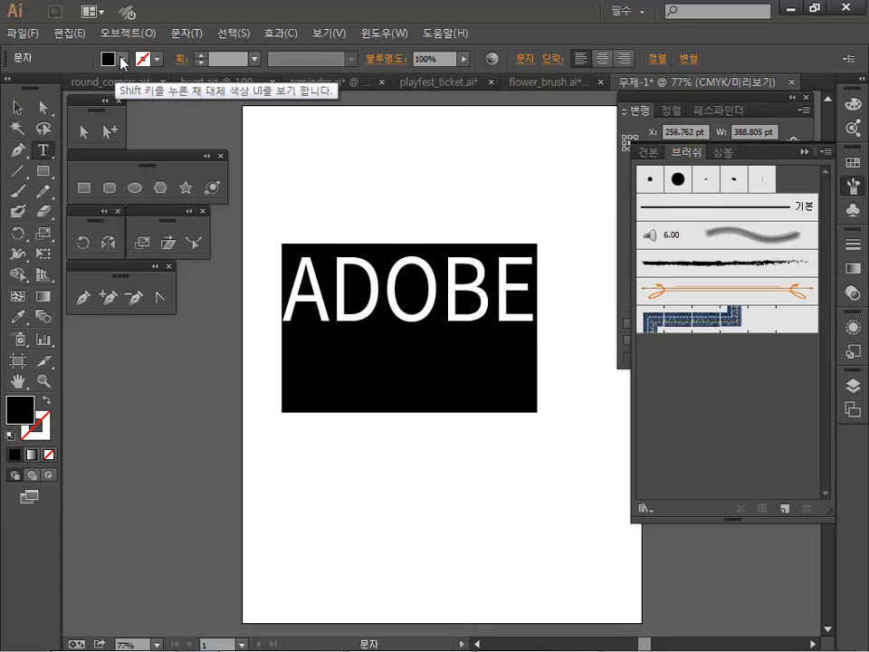
# - Enlarge only the letter A of ADOBE with the Touch Type tool, well above the other letters
pyautogui.click(16, 106)
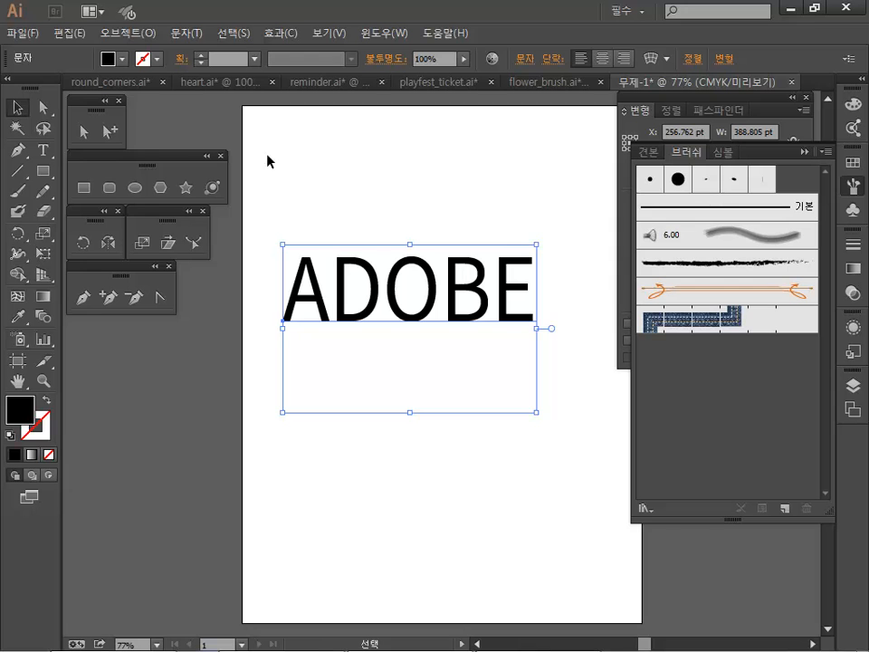
pyautogui.click(42, 149)
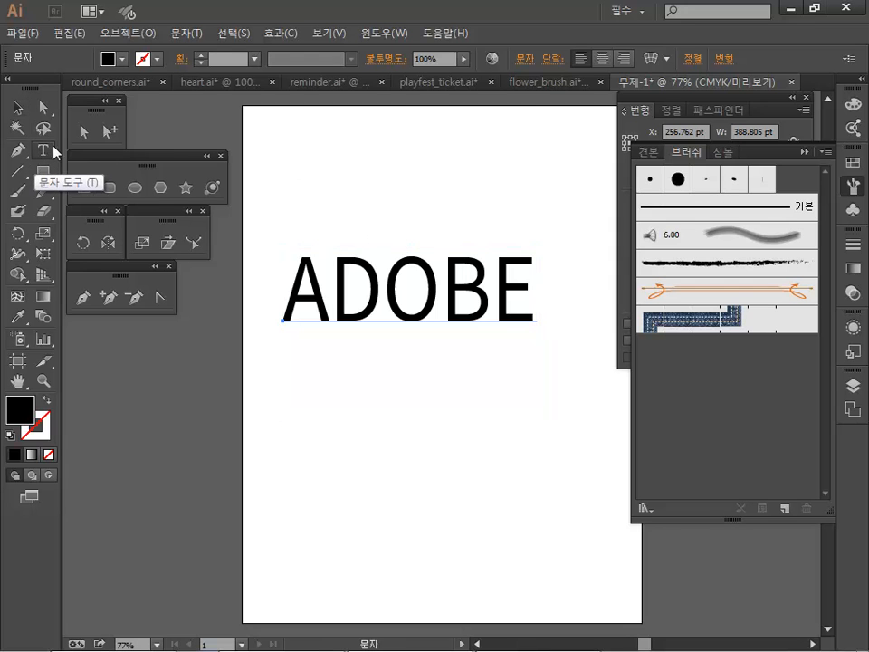
pyautogui.click(526, 60)
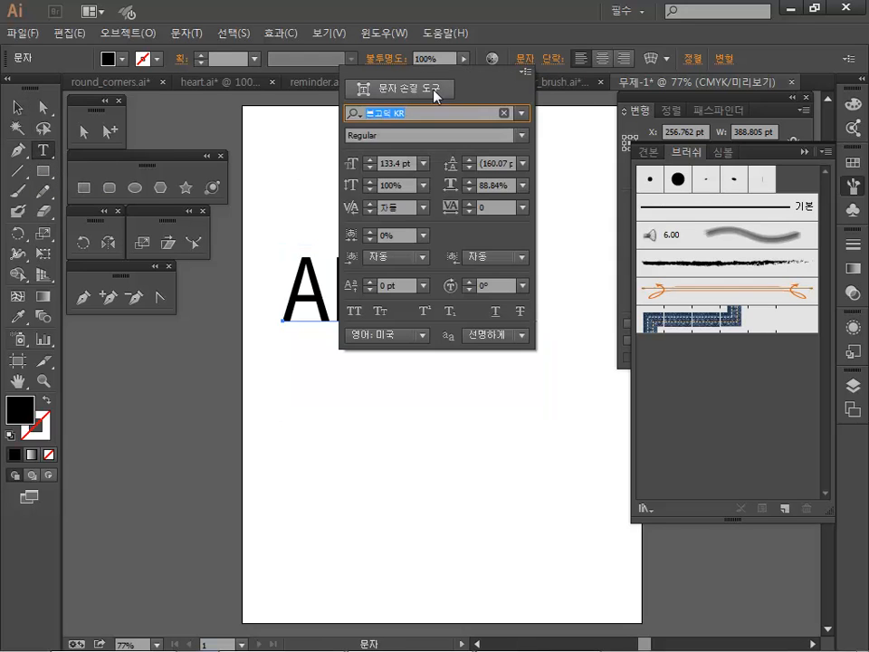
pyautogui.click(51, 149)
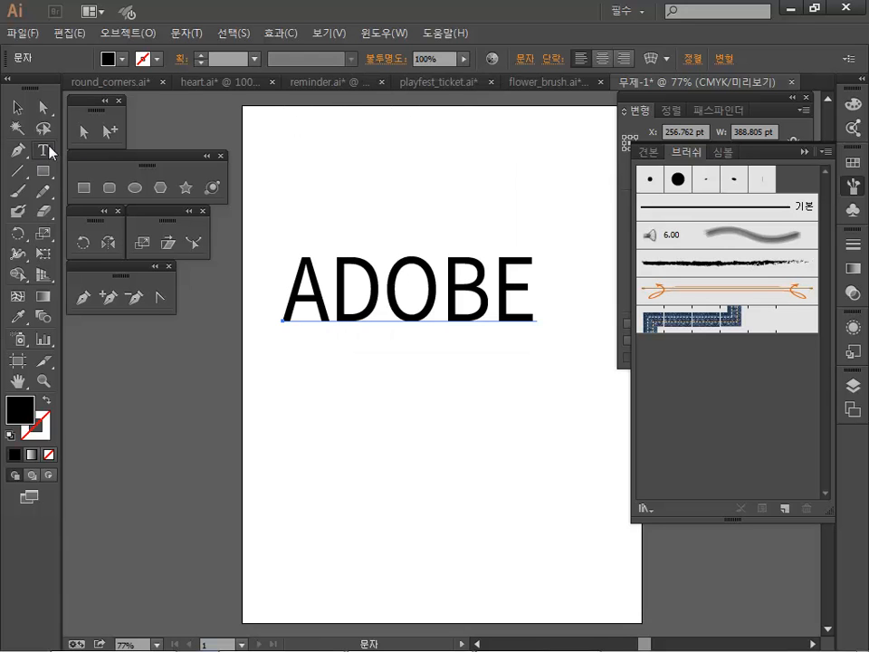
pyautogui.click(44, 150)
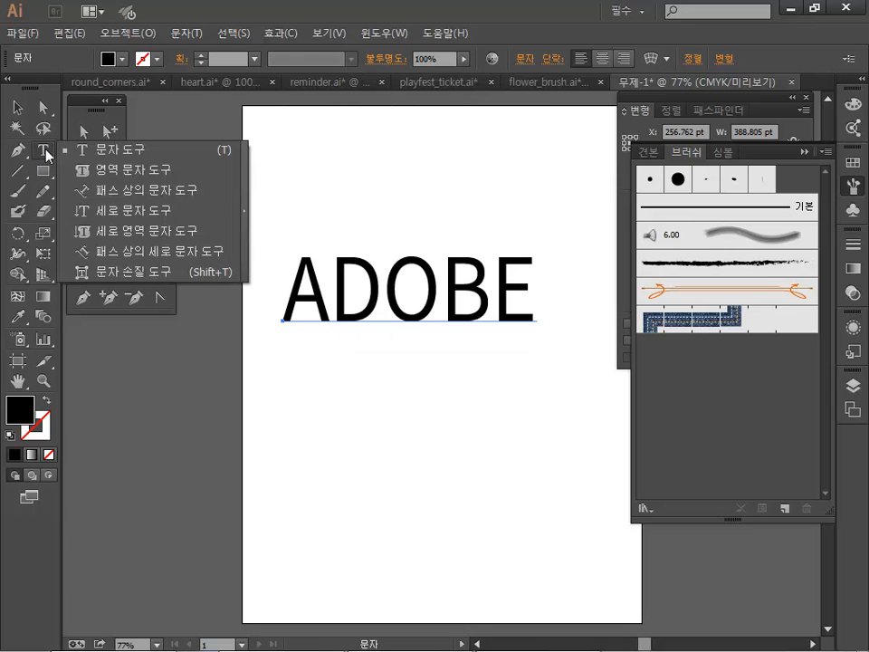
pyautogui.click(139, 272)
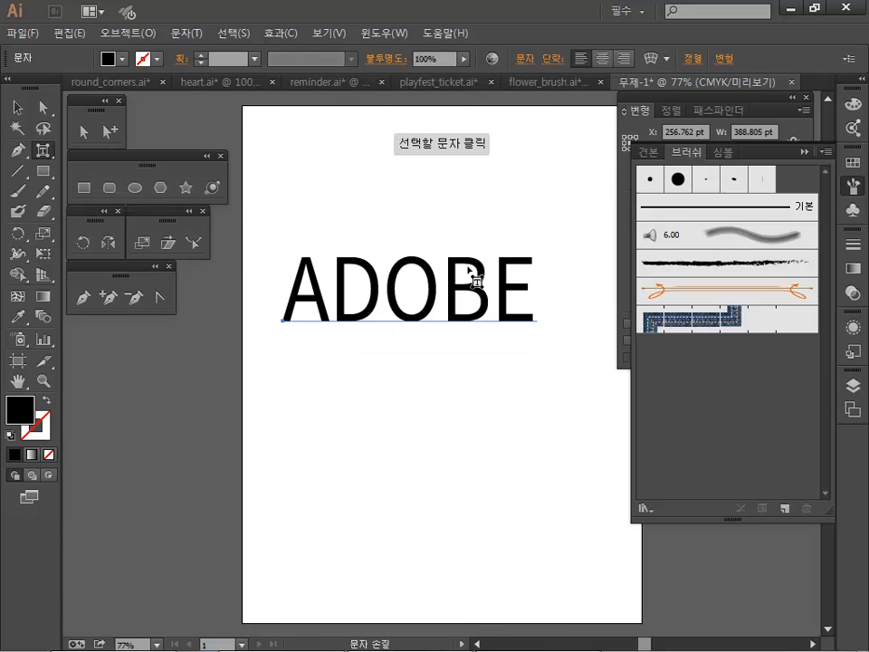
pyautogui.click(314, 272)
pyautogui.moveTo(336, 249); pyautogui.dragTo(419, 187)
# - Move the letter O down and left below the baseline, and rotate it slightly clockwise
pyautogui.click(432, 287)
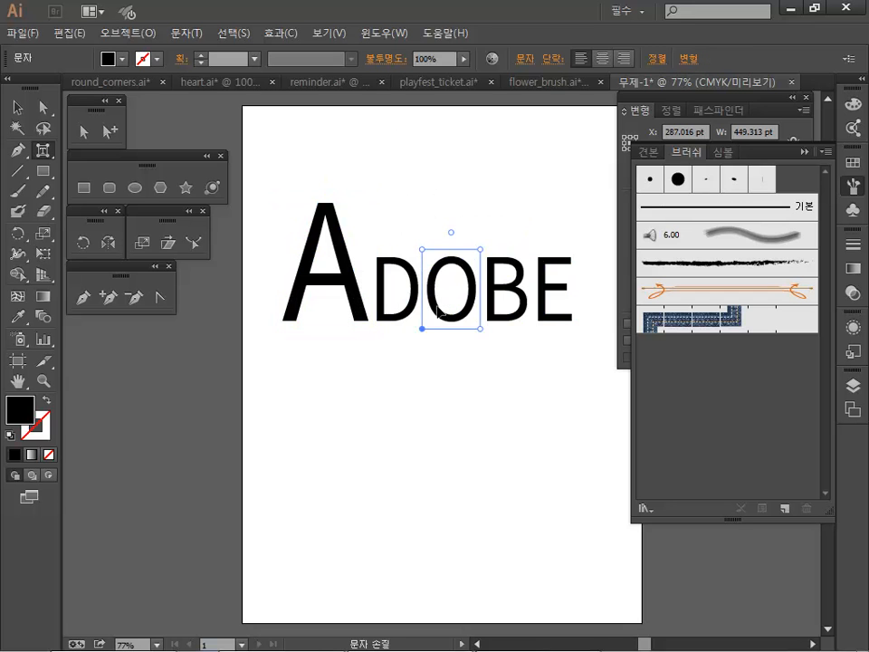
pyautogui.moveTo(421, 335); pyautogui.dragTo(398, 373)
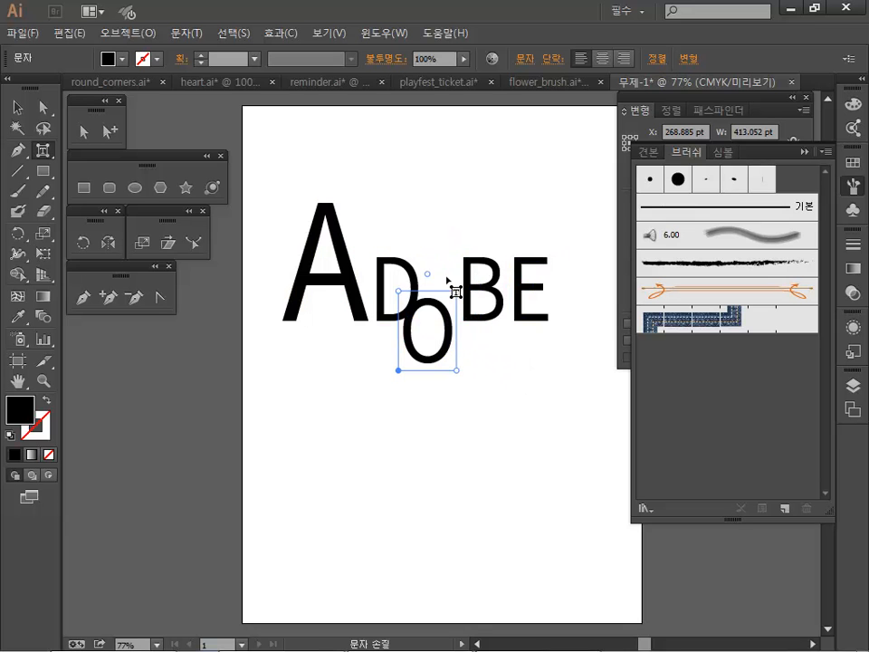
pyautogui.moveTo(428, 271); pyautogui.dragTo(445, 285)
# - Stretch the letter B horizontally to the right while keeping its height
pyautogui.click(489, 269)
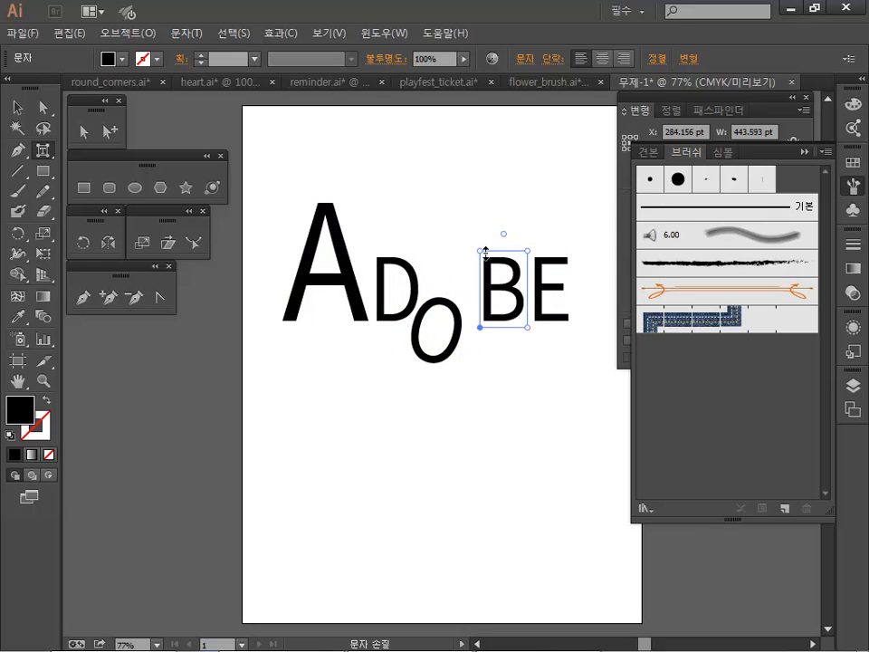
pyautogui.moveTo(526, 329); pyautogui.dragTo(558, 326)
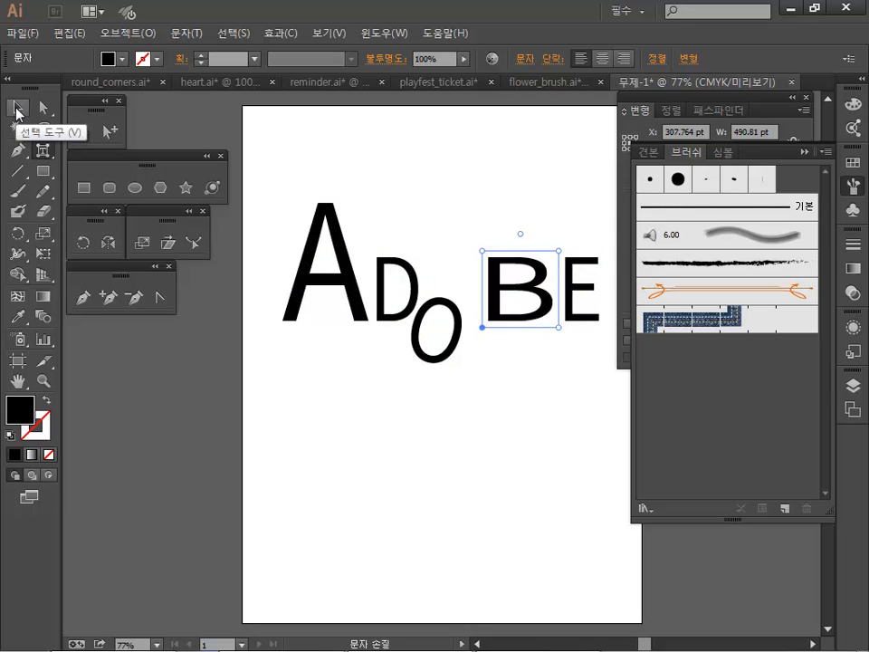
# - Try Adelle Sans on the whole ADOBE text, set its font to Warnock Pro, and deselect it
pyautogui.moveTo(42, 151); pyautogui.dragTo(91, 156)
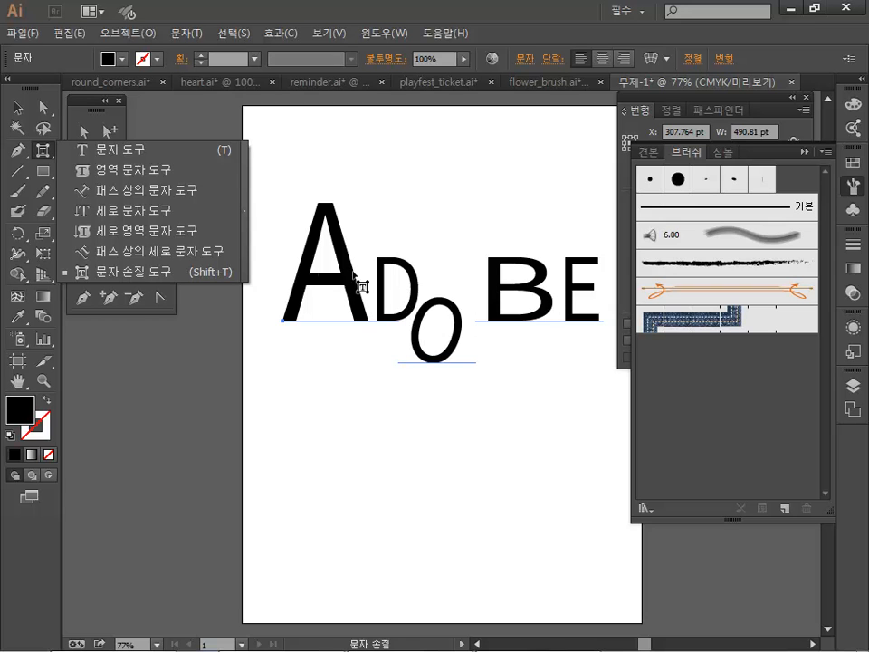
pyautogui.click(118, 150)
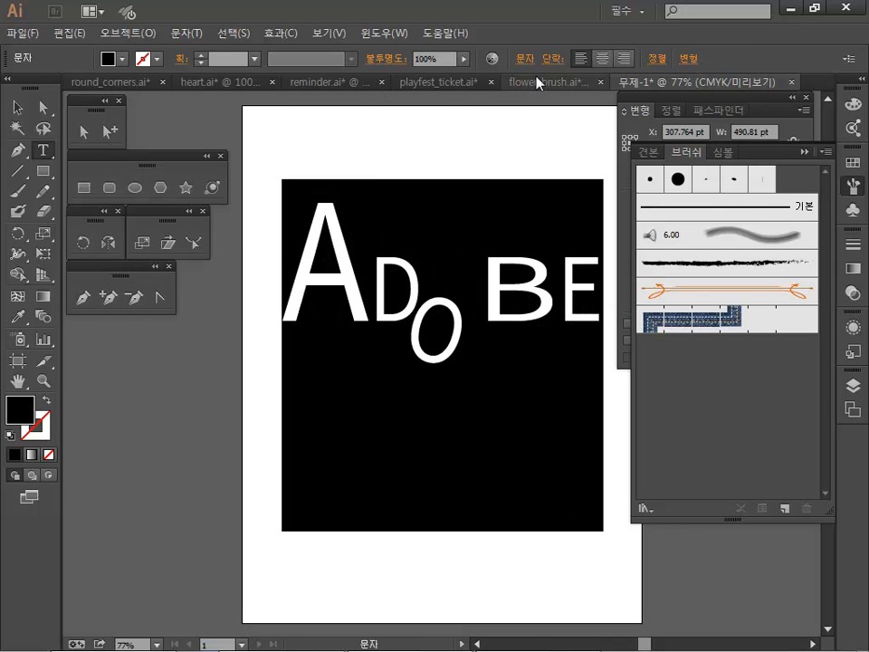
pyautogui.click(519, 58)
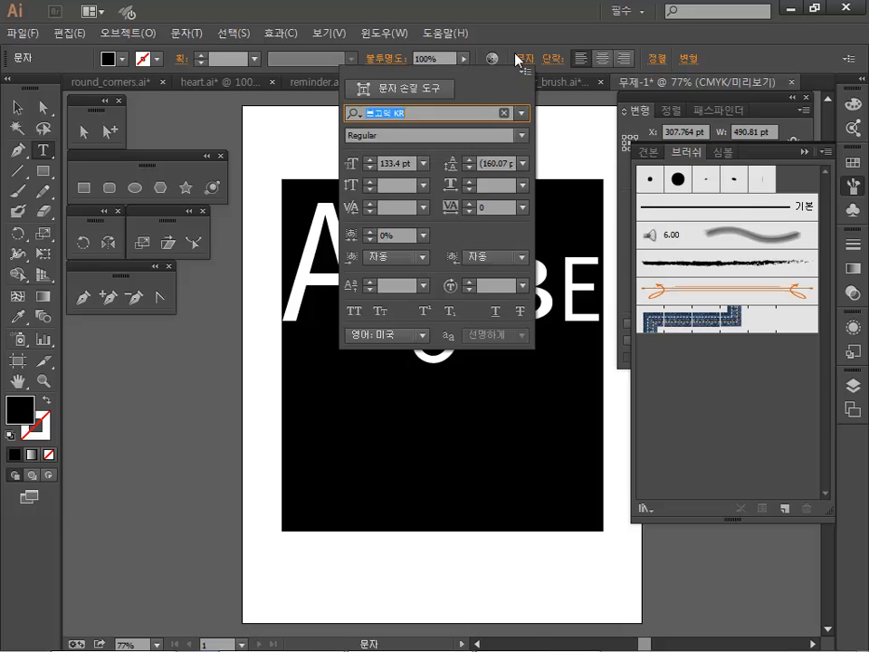
pyautogui.click(521, 113)
pyautogui.click(442, 180)
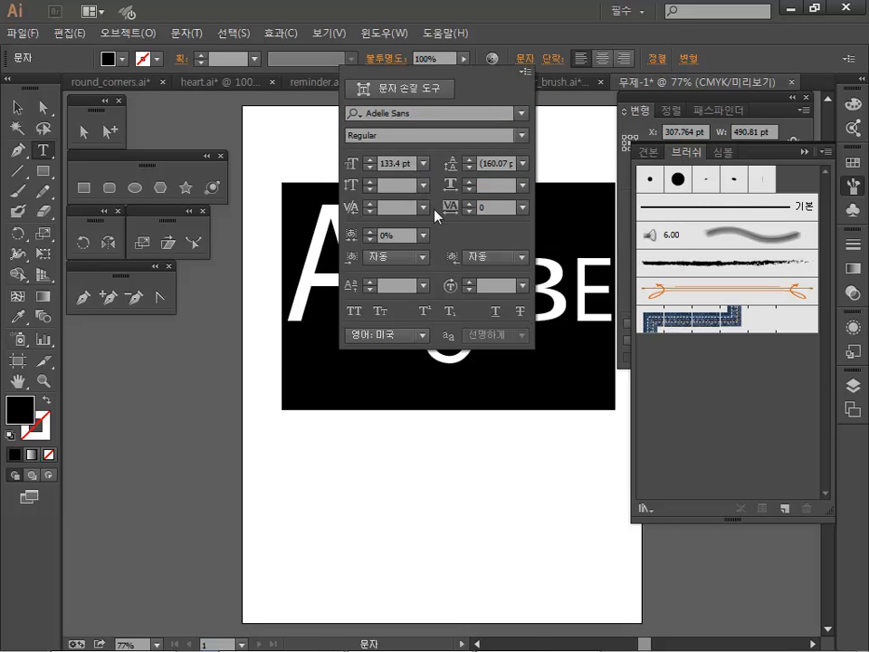
pyautogui.click(521, 113)
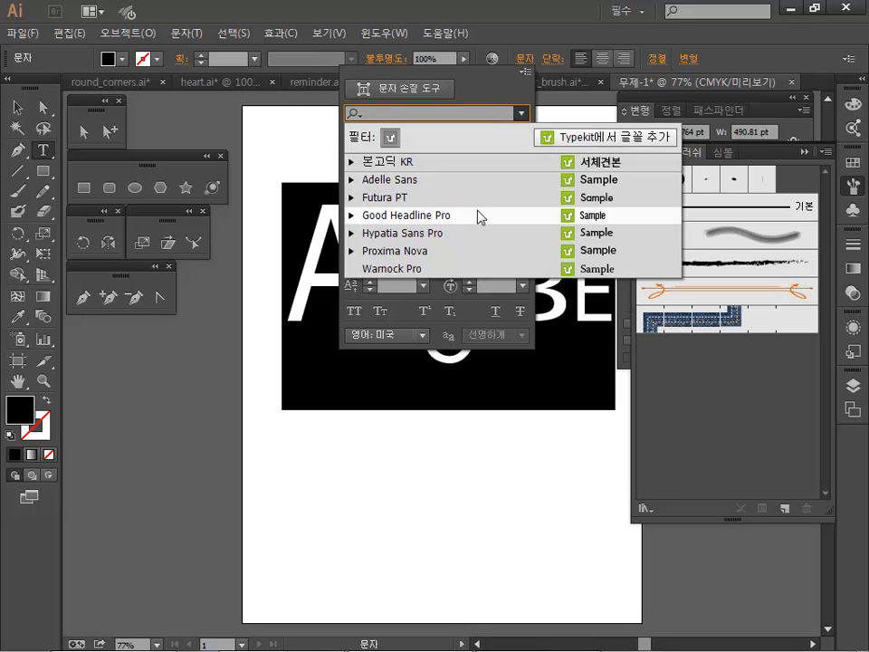
pyautogui.click(471, 269)
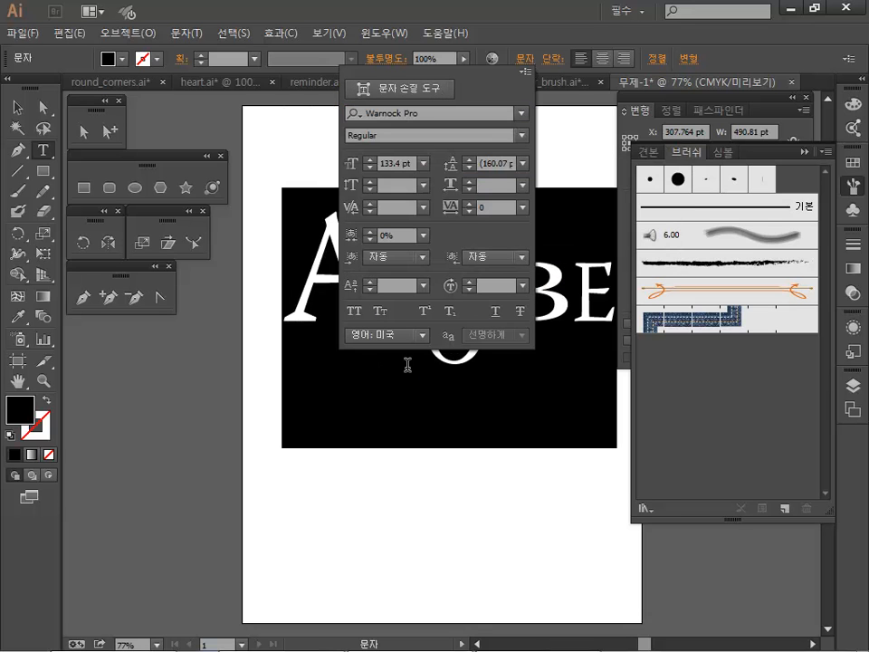
pyautogui.click(322, 259)
pyautogui.click(496, 309)
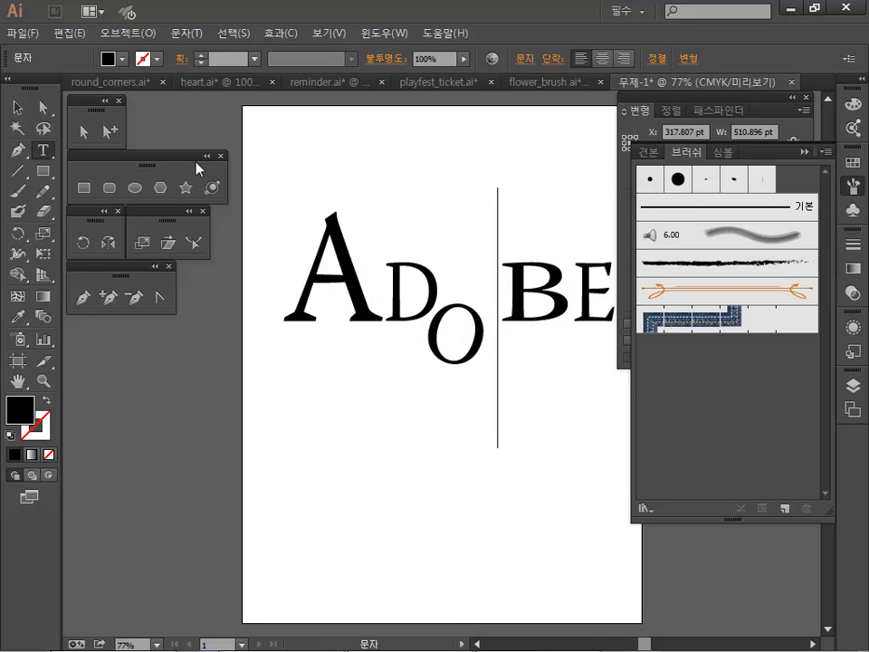
pyautogui.press('Escape')
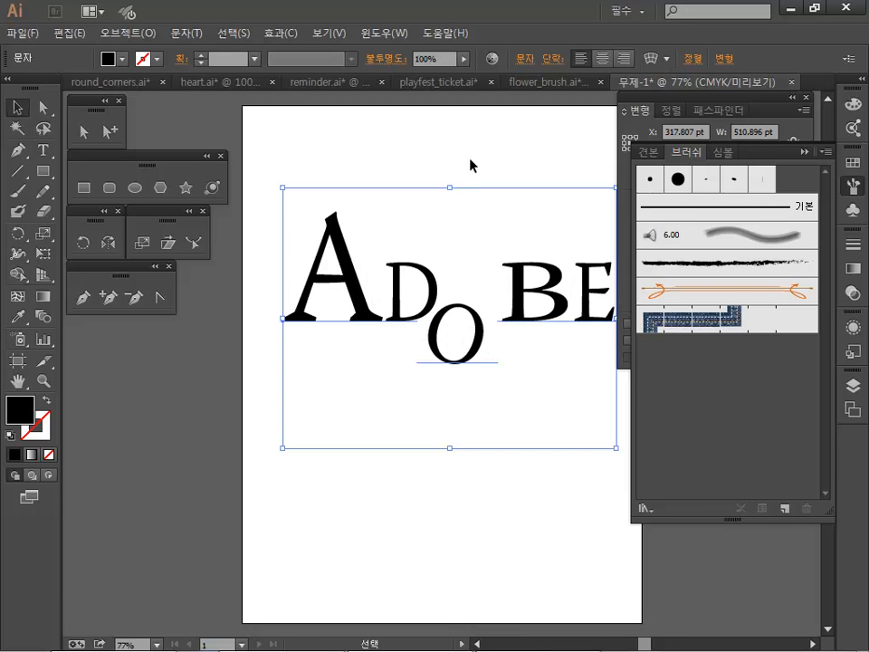
pyautogui.click(467, 170)
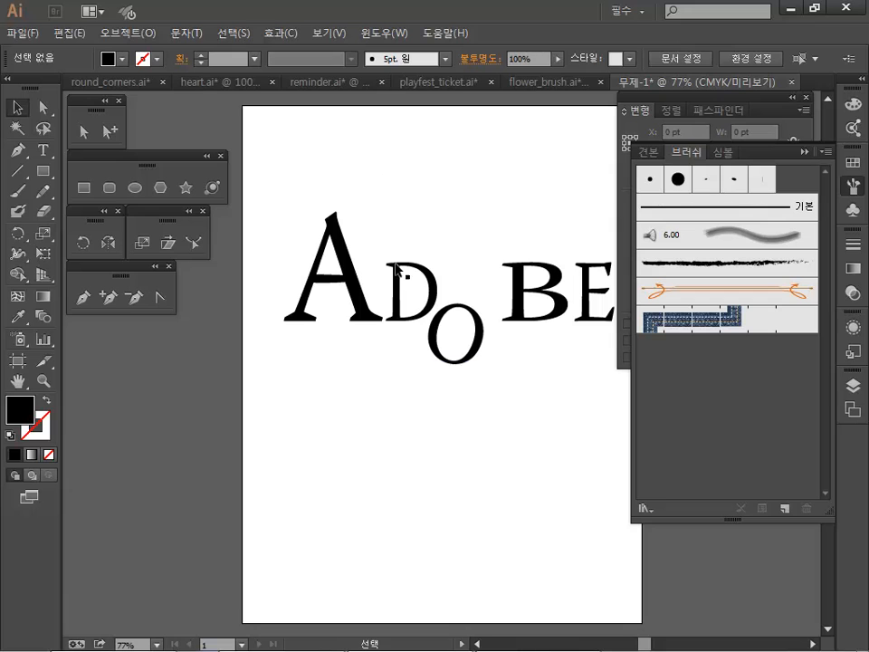